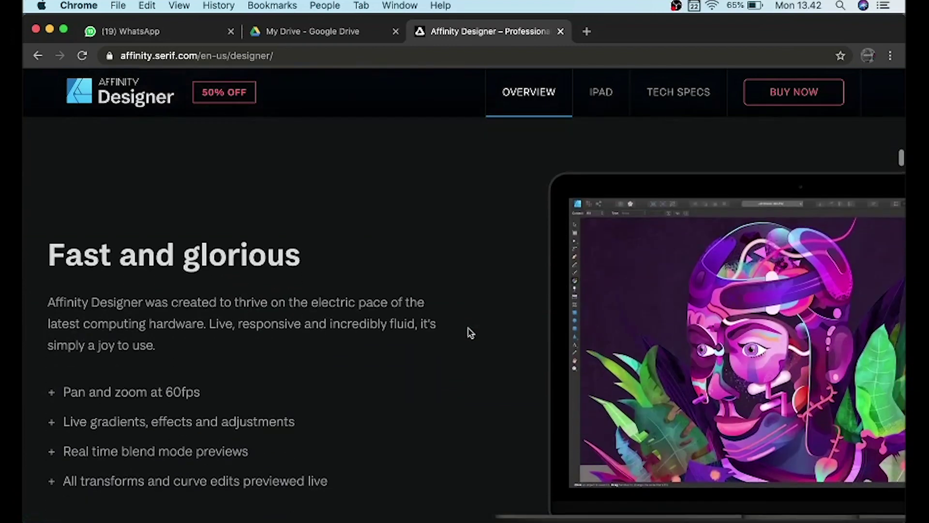
# Examine the Affinity Designer product page, from its performance features through workflow, artboards and output formats to the platform options
pyautogui.scroll(-6, 470, 331)
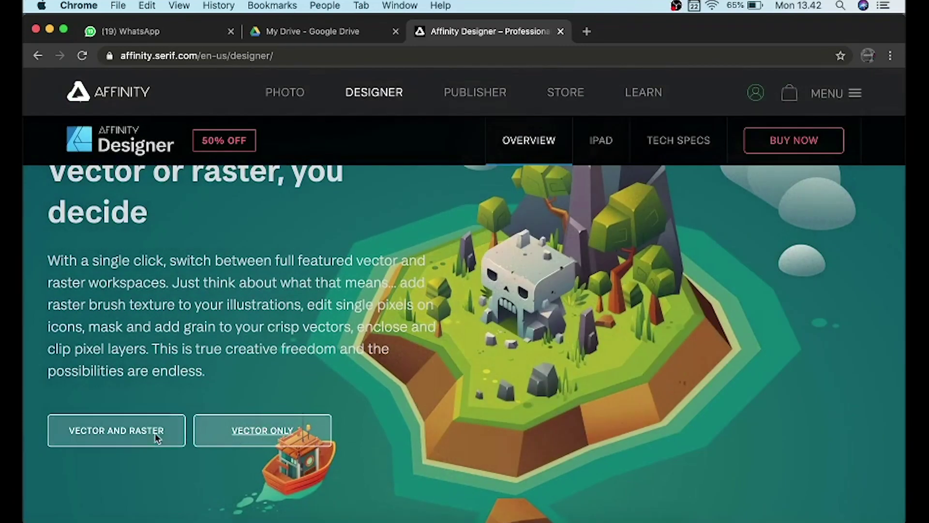
pyautogui.click(157, 438)
pyautogui.scroll(-6, 373, 408)
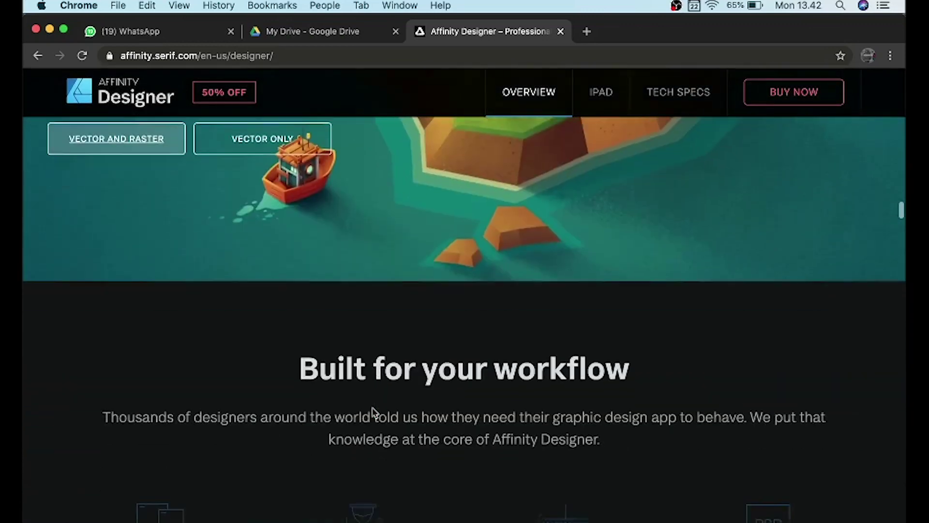
pyautogui.scroll(-12, 374, 412)
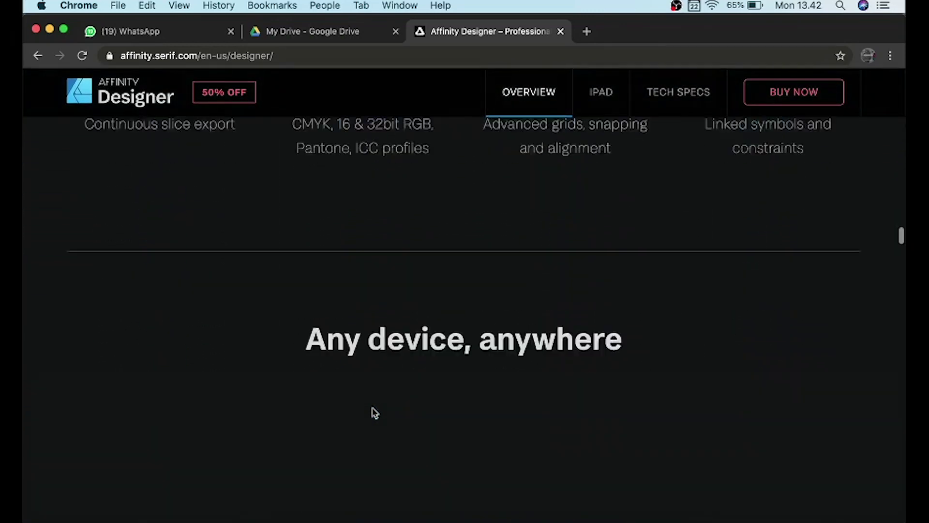
pyautogui.scroll(-8, 375, 413)
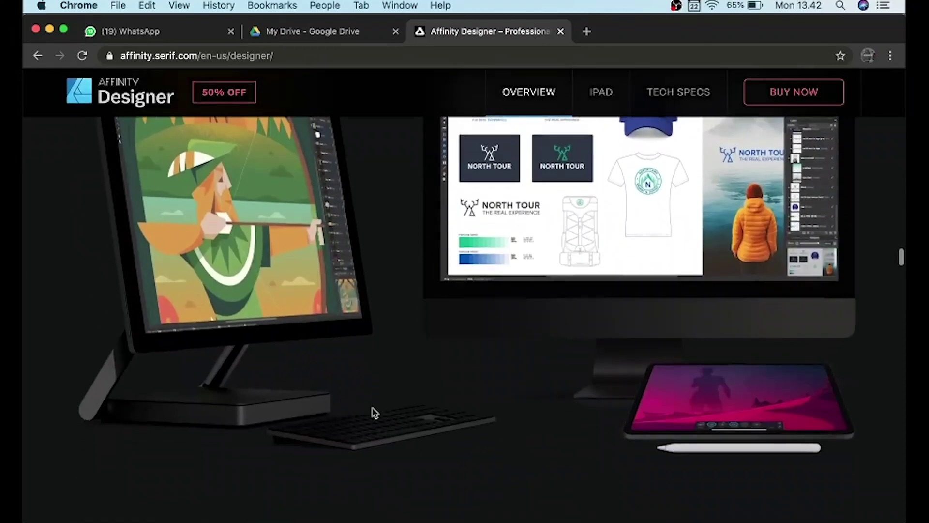
pyautogui.scroll(-10, 375, 413)
pyautogui.scroll(-10, 372, 411)
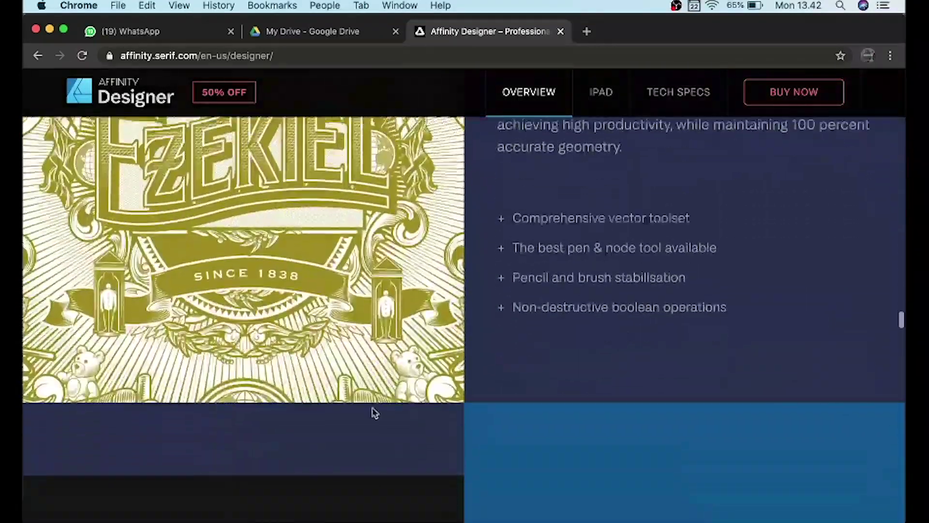
pyautogui.scroll(-12, 373, 412)
pyautogui.scroll(-12, 373, 412)
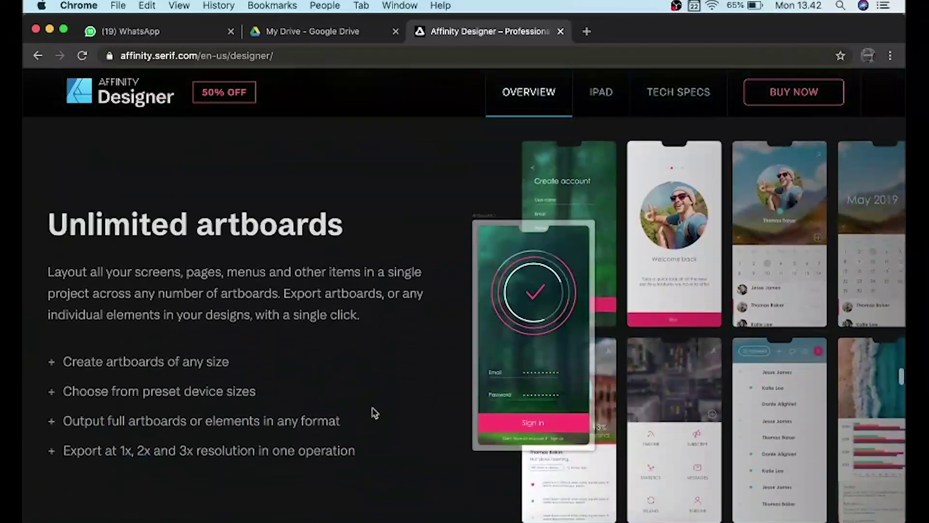
pyautogui.scroll(-12, 375, 413)
pyautogui.scroll(-12, 376, 413)
pyautogui.scroll(-12, 375, 413)
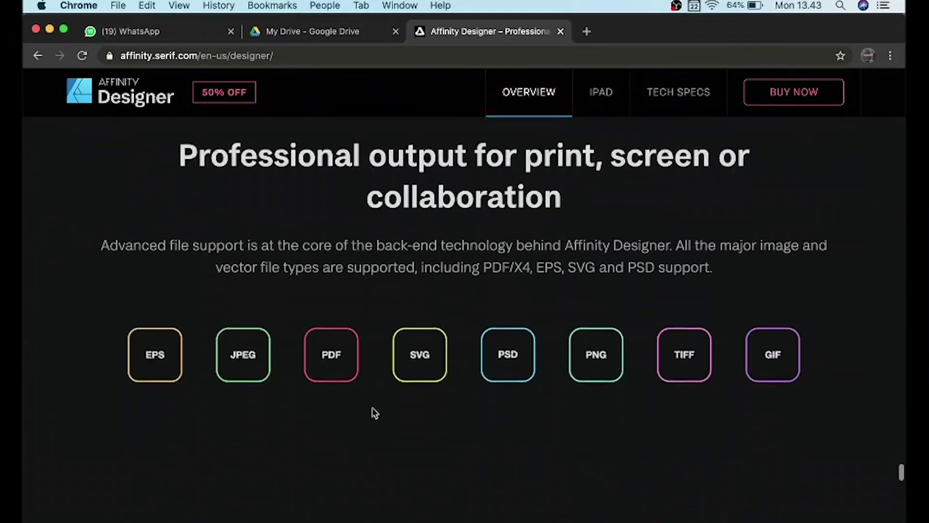
pyautogui.scroll(-12, 376, 413)
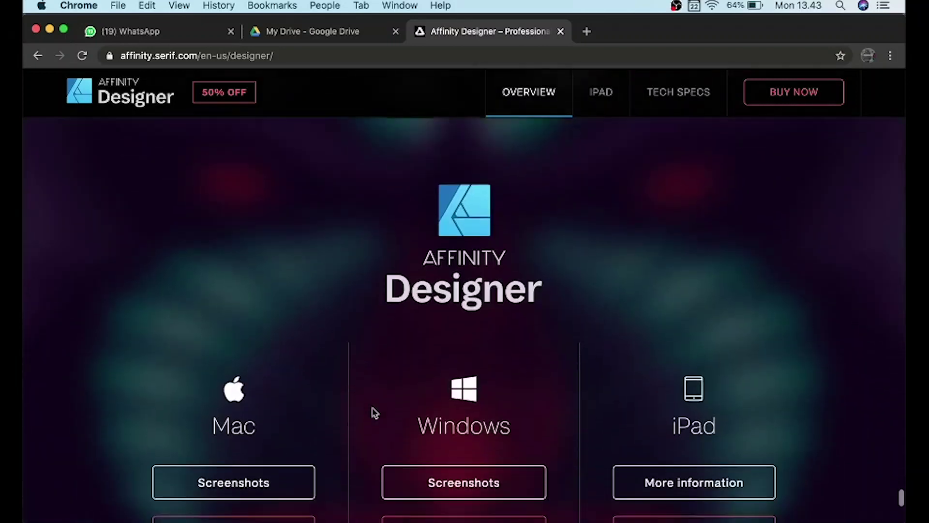
pyautogui.scroll(-3, 376, 413)
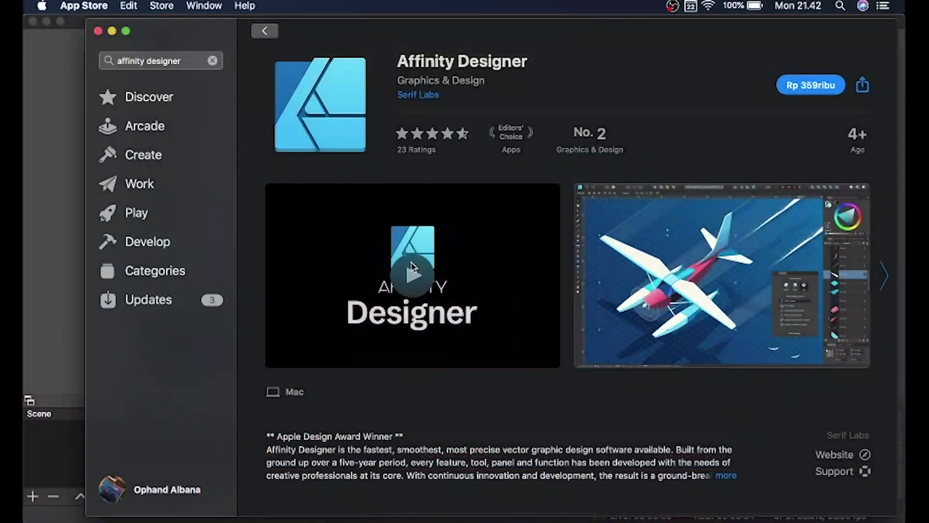
# In the App Store, play the Affinity Designer preview video and review its ratings, version information, supported features and featured stories
pyautogui.click(411, 266)
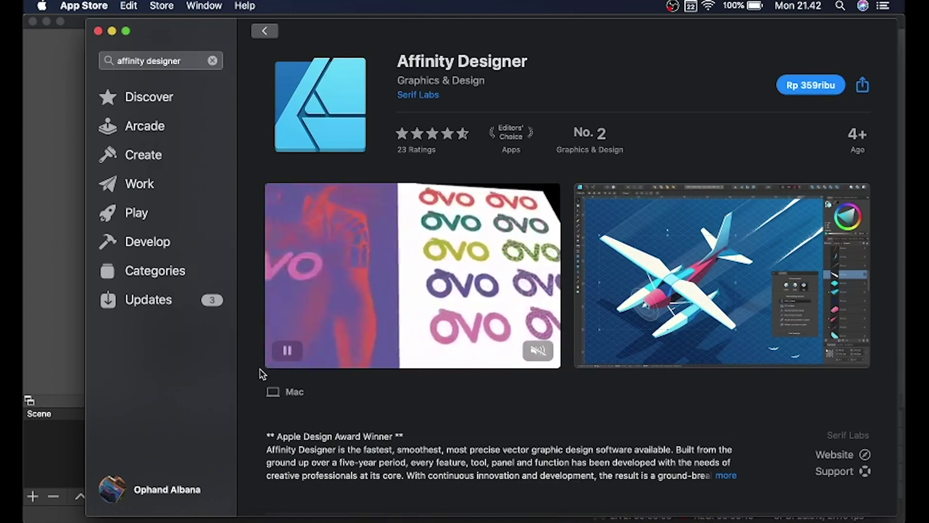
pyautogui.scroll(-1, 410, 397)
pyautogui.scroll(-10, 411, 398)
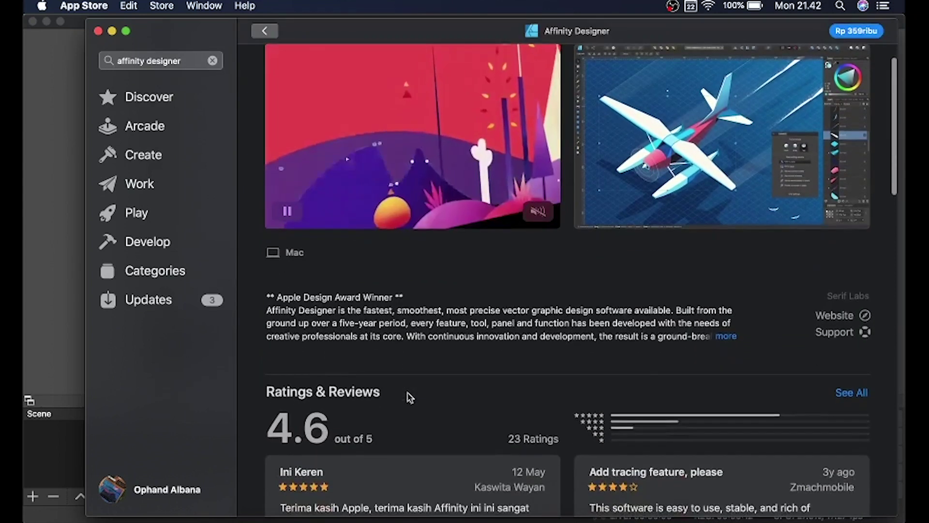
pyautogui.scroll(-7, 411, 397)
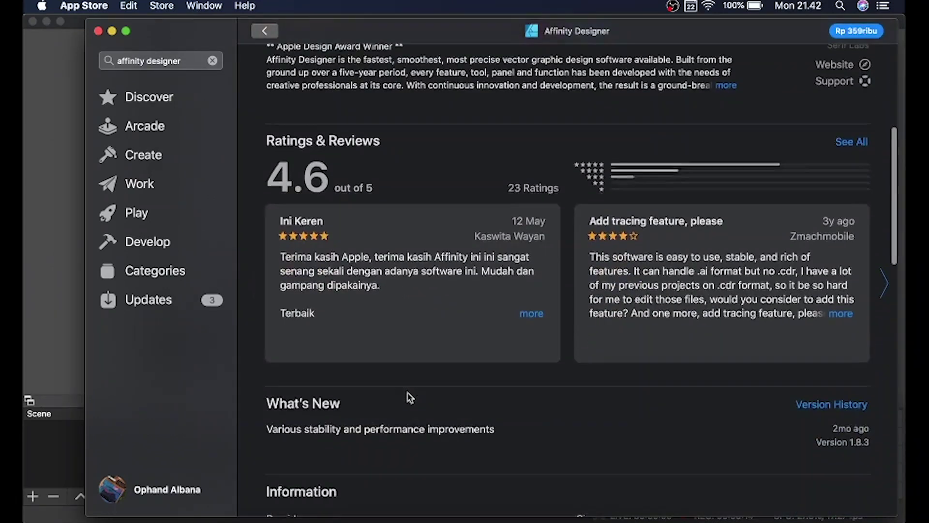
pyautogui.scroll(-8, 410, 397)
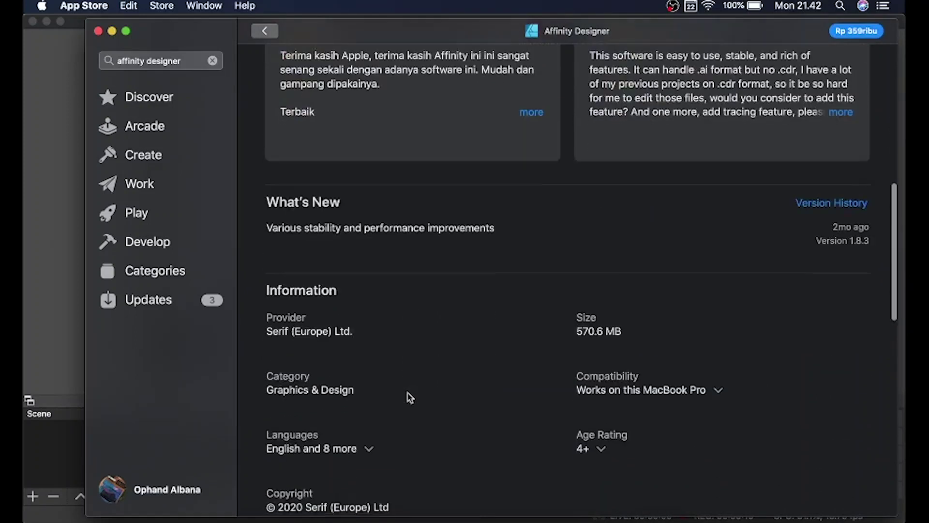
pyautogui.scroll(-12, 410, 398)
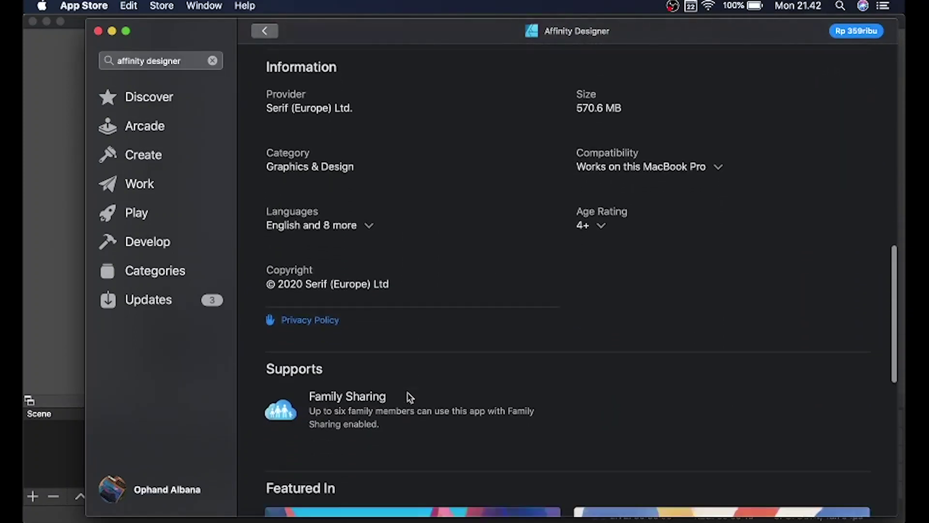
pyautogui.scroll(-2, 410, 397)
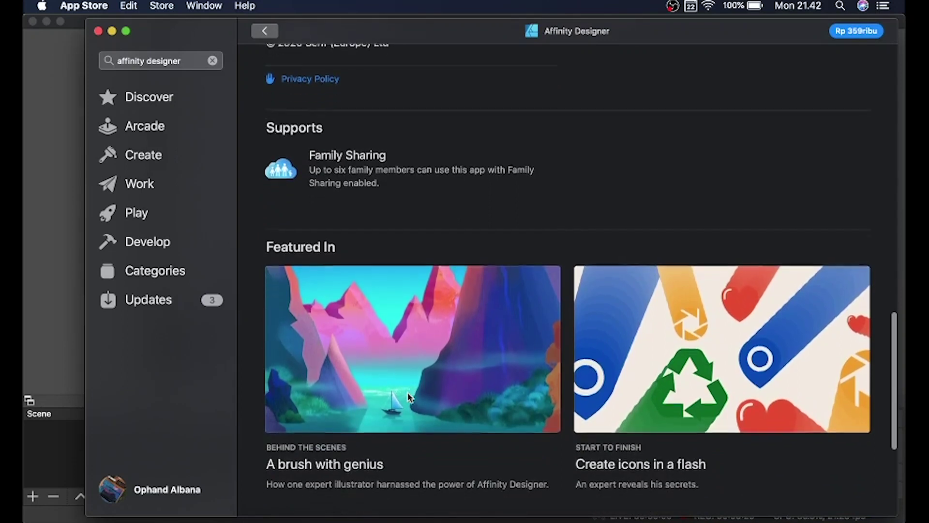
pyautogui.hscroll(5, 410, 397)
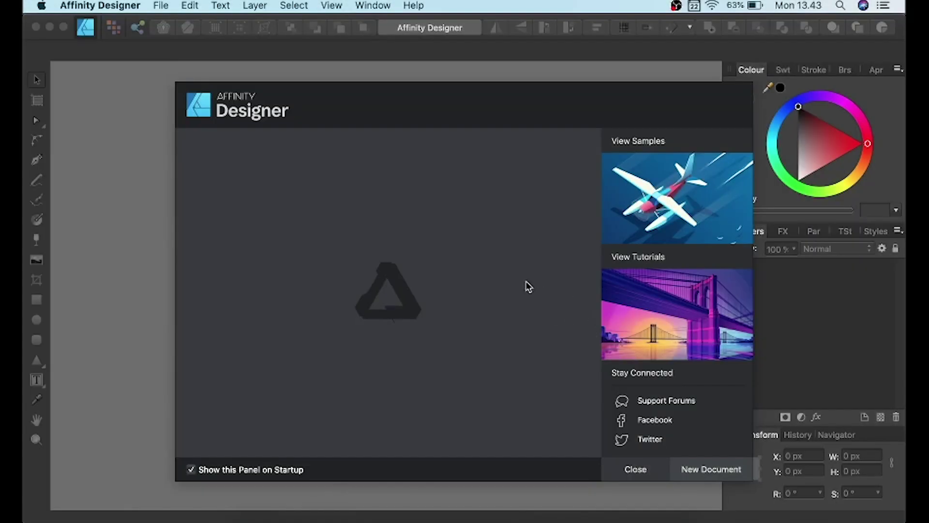
# In Affinity Designer, look through the welcome slides up to the free brush and textures pack offer
pyautogui.click(589, 302)
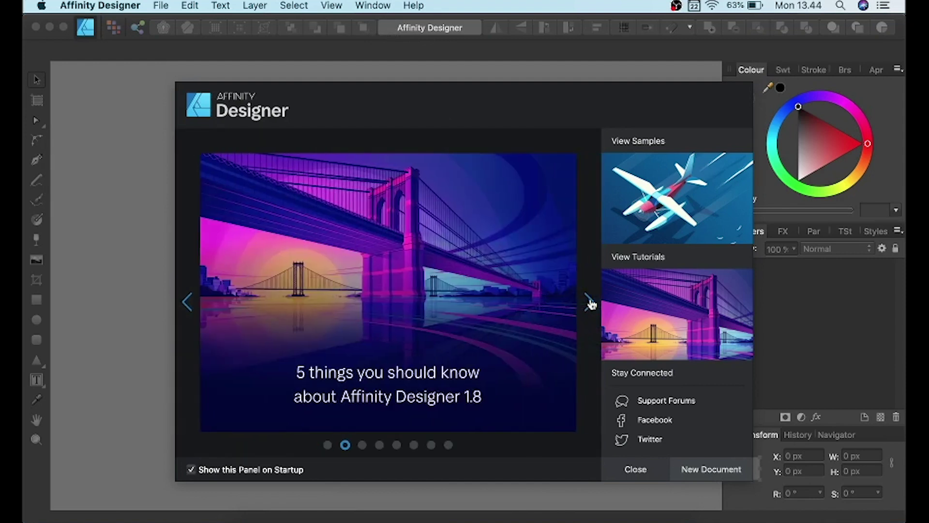
pyautogui.click(589, 303)
pyautogui.click(589, 302)
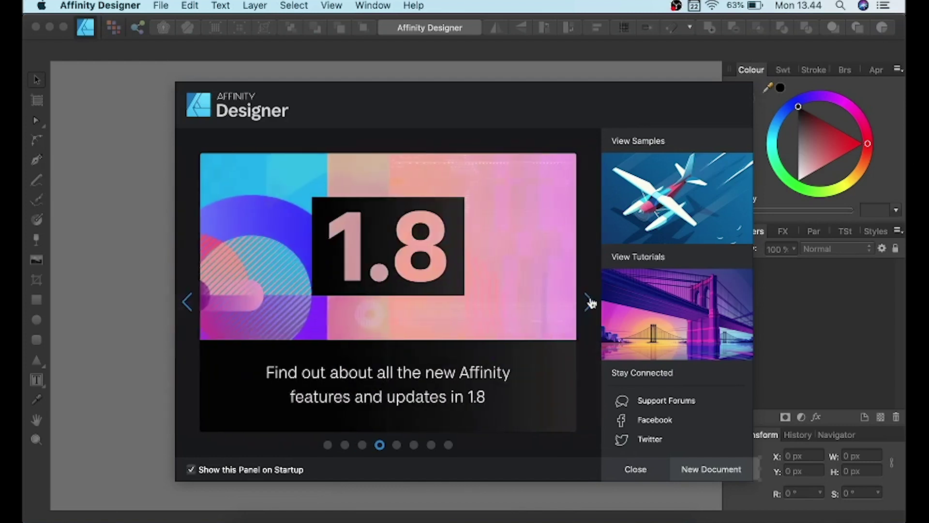
pyautogui.click(589, 302)
pyautogui.click(589, 302)
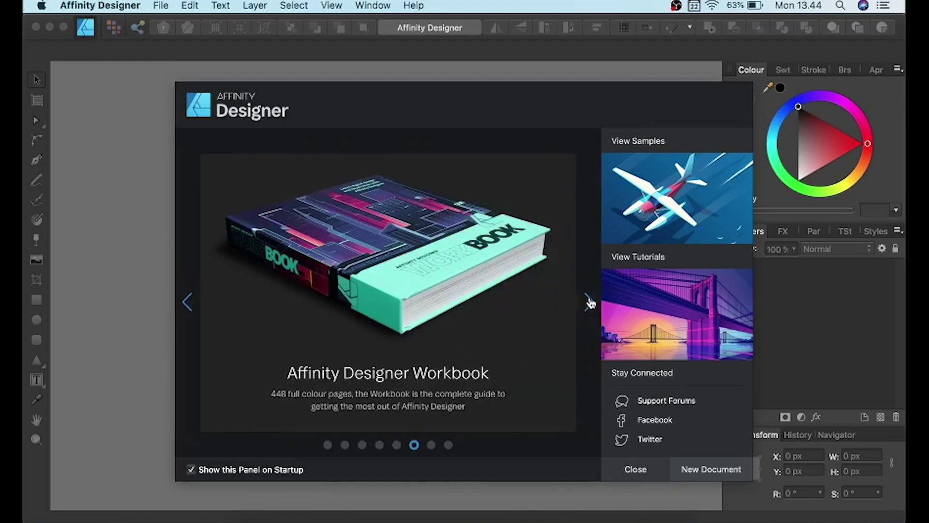
pyautogui.click(590, 302)
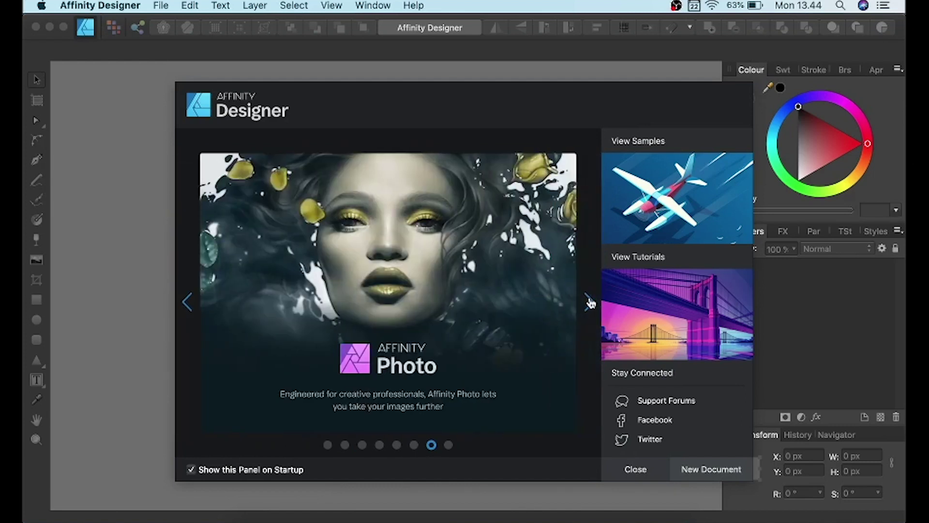
pyautogui.click(590, 302)
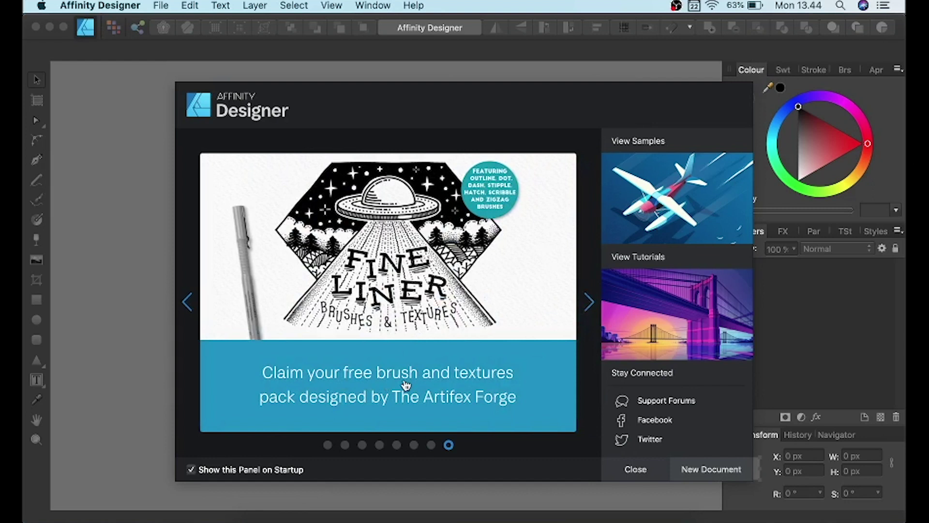
# Browse both pages of the sample artworks and open the Demeter sample
pyautogui.click(650, 195)
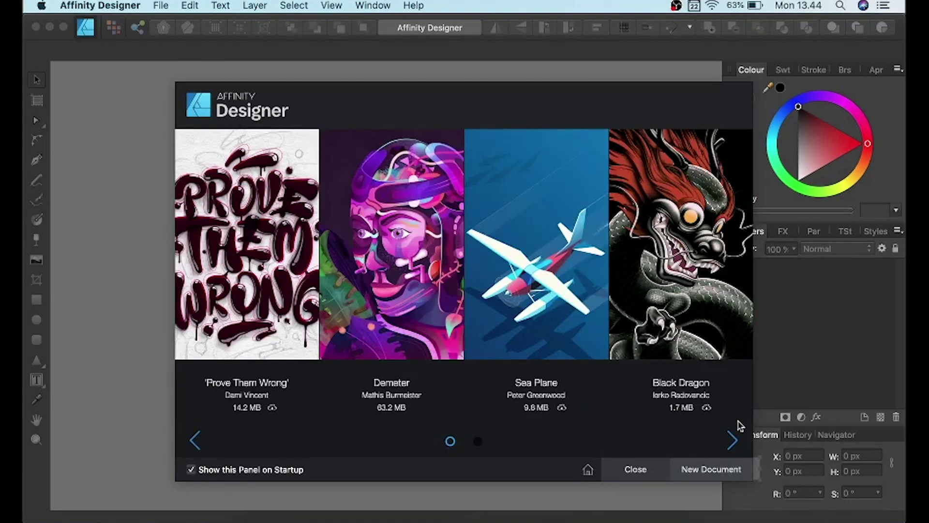
pyautogui.click(731, 440)
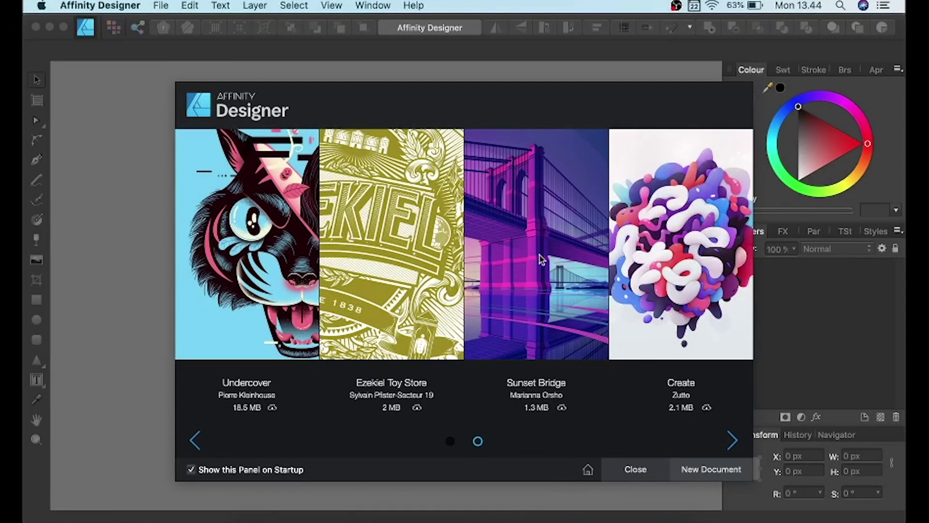
pyautogui.click(195, 440)
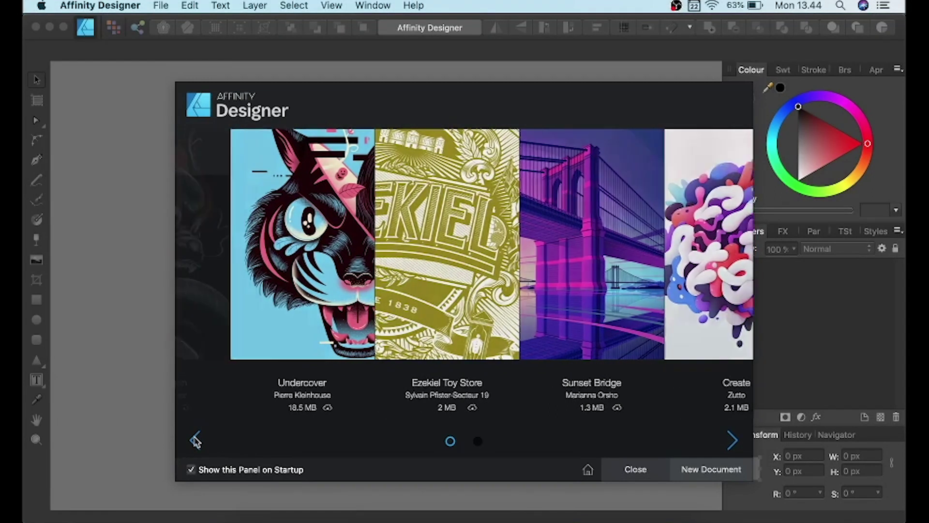
pyautogui.click(379, 248)
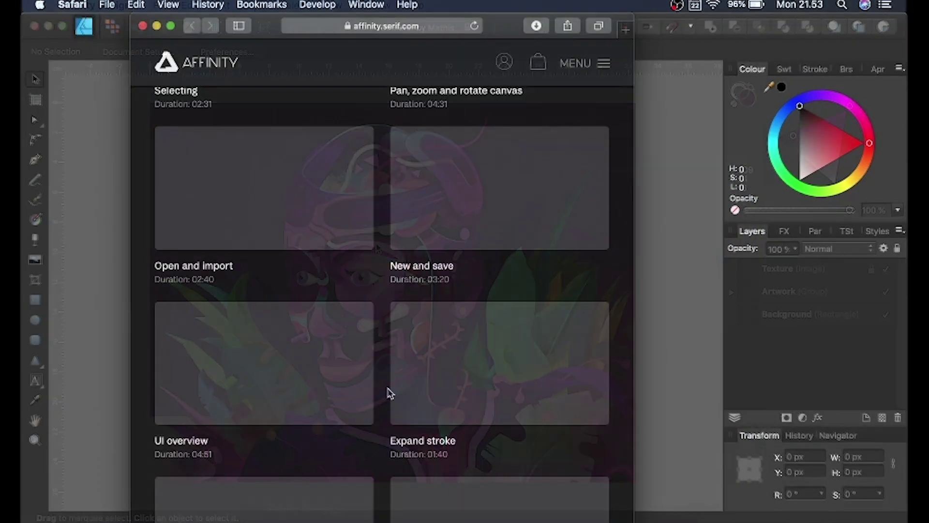
# In Safari, look over the Affinity Designer tutorial video library and its categories
pyautogui.scroll(10, 389, 395)
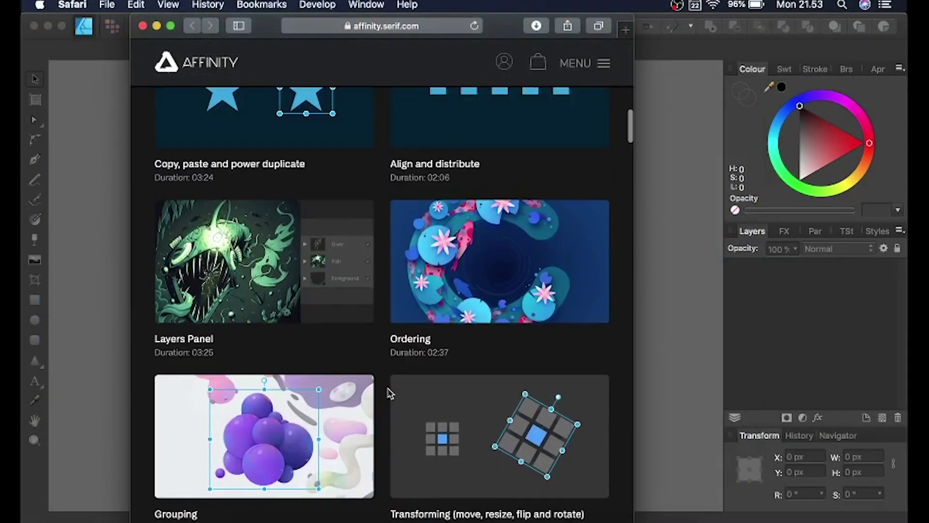
pyautogui.scroll(15, 387, 388)
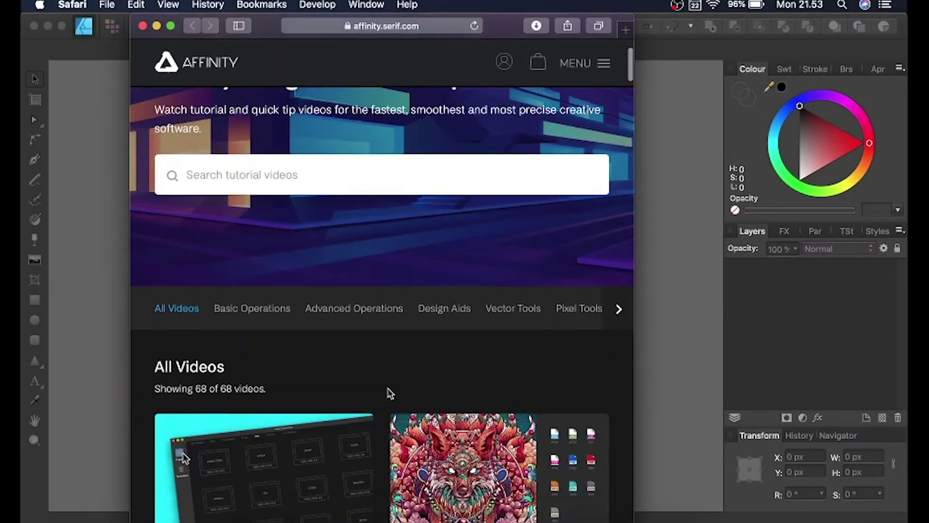
pyautogui.scroll(-10, 390, 393)
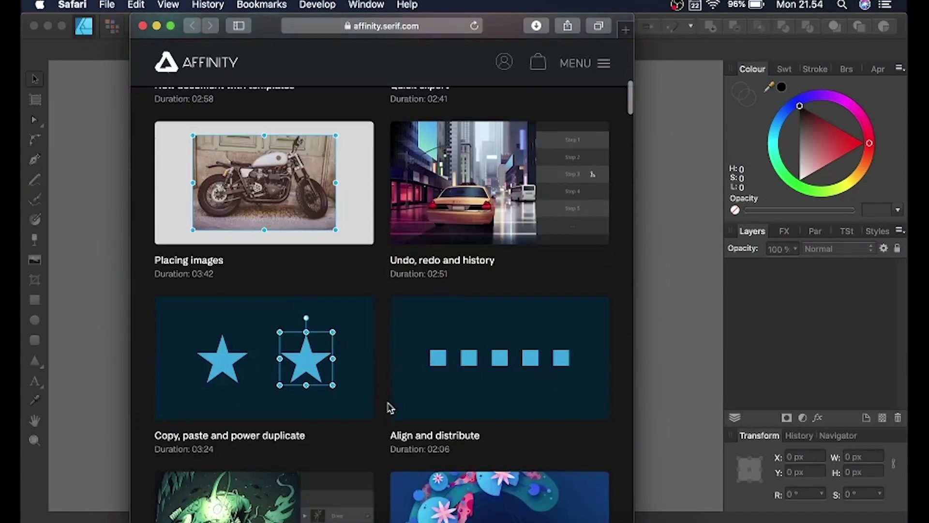
pyautogui.scroll(-10, 390, 409)
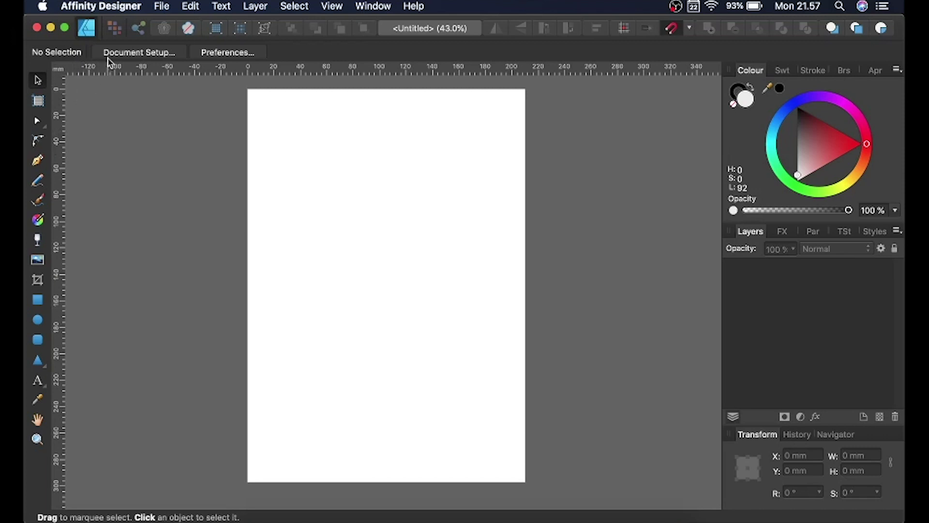
# In Affinity Designer, open the User Interface preferences and move the Preferences window toward the middle of the workspace
pyautogui.click(125, 10)
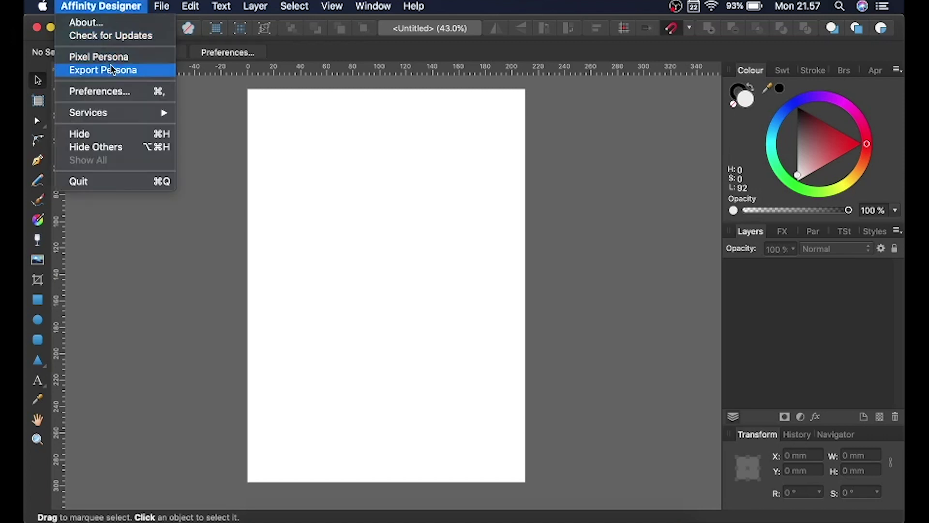
pyautogui.click(103, 93)
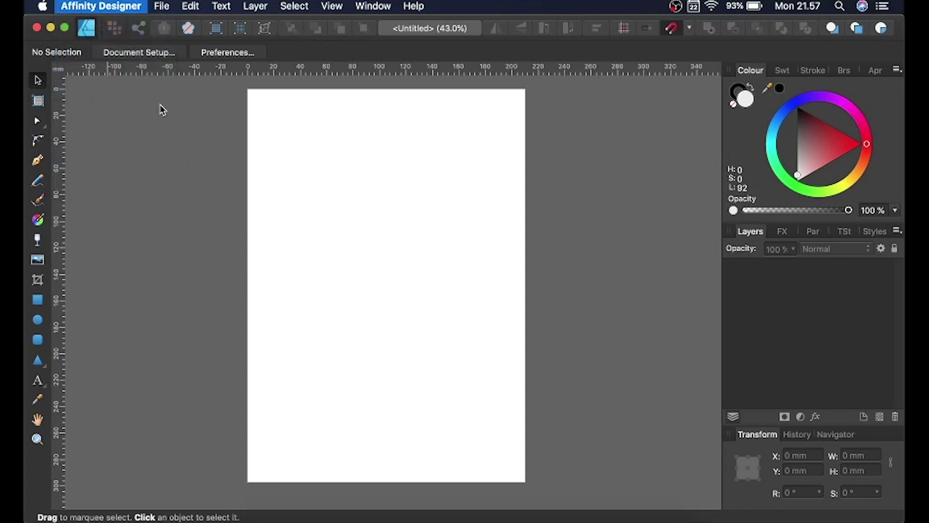
pyautogui.click(324, 164)
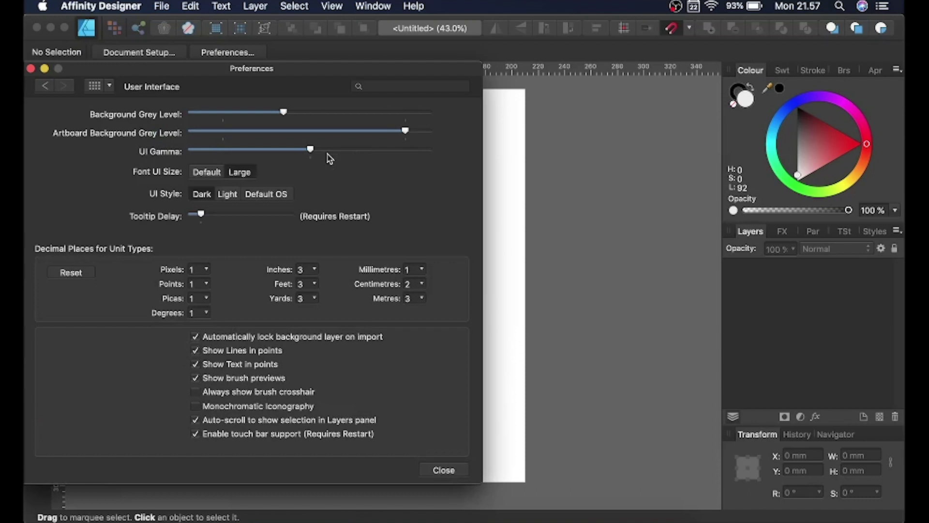
pyautogui.moveTo(315, 73); pyautogui.dragTo(428, 75)
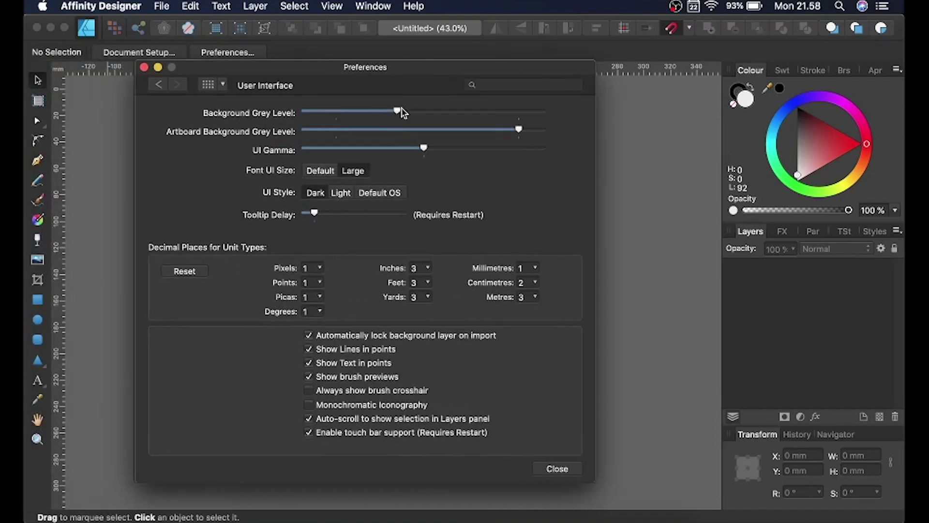
# Raise the Background Grey Level slightly, try the Light UI style and set the UI Style to Default OS
pyautogui.moveTo(403, 113)
pyautogui.mouseDown()
pyautogui.moveTo(434, 113)
pyautogui.moveTo(412, 113)
pyautogui.mouseUp()
pyautogui.moveTo(519, 130)
pyautogui.mouseDown()
pyautogui.moveTo(477, 130)
pyautogui.moveTo(519, 133)
pyautogui.mouseUp()
pyautogui.moveTo(425, 149)
pyautogui.mouseDown()
pyautogui.moveTo(404, 151)
pyautogui.moveTo(425, 152)
pyautogui.mouseUp()
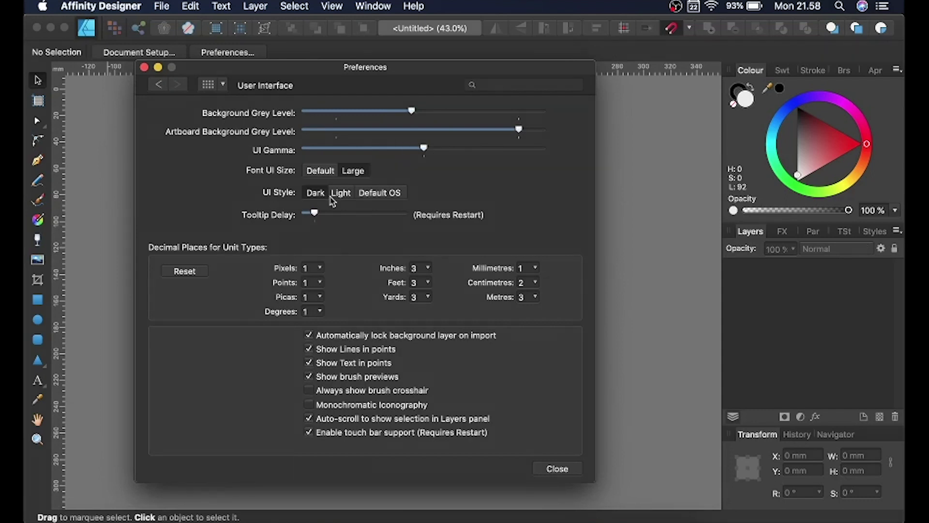
pyautogui.click(333, 193)
pyautogui.click(360, 195)
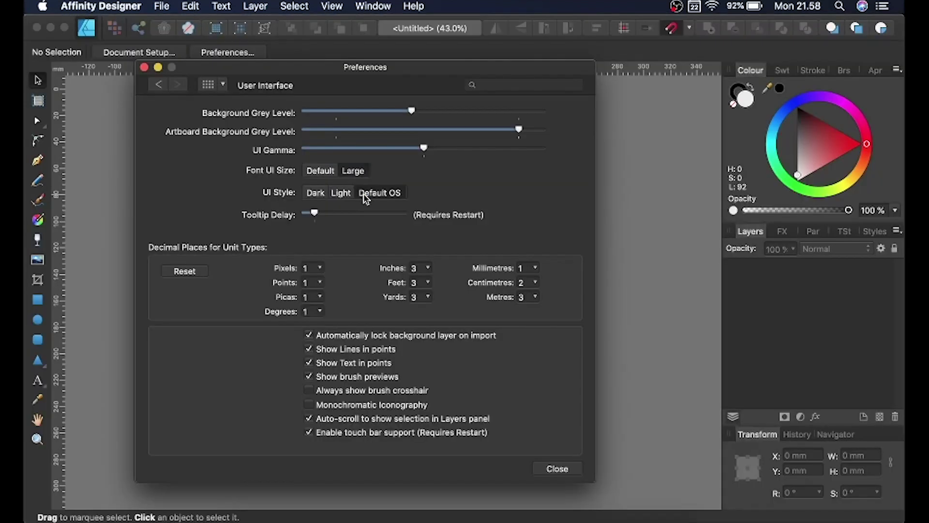
# Set the UI Style to Dark, go back to the preferences overview and close Preferences
pyautogui.click(318, 193)
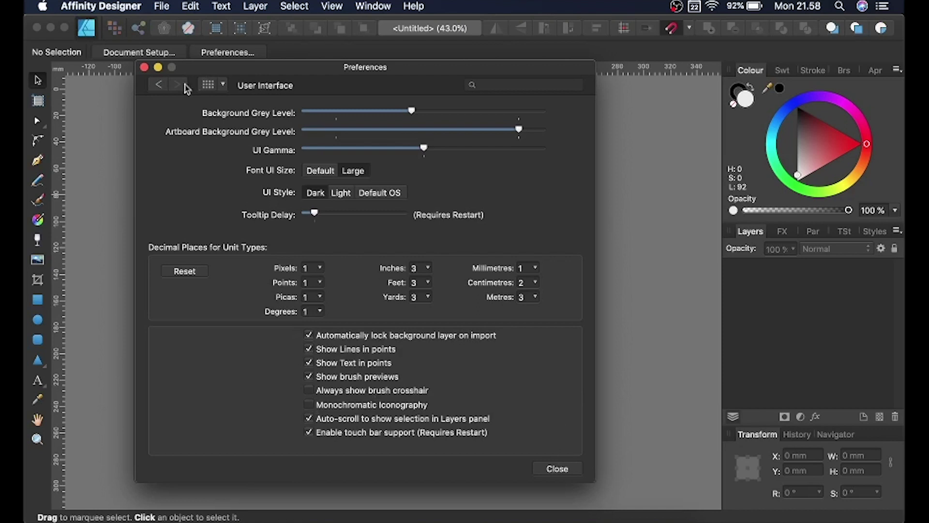
pyautogui.click(158, 85)
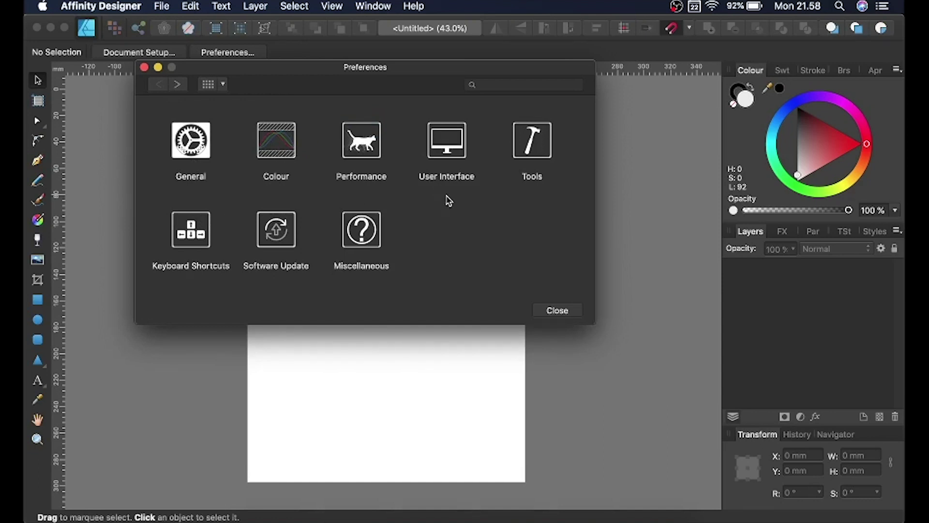
pyautogui.click(557, 311)
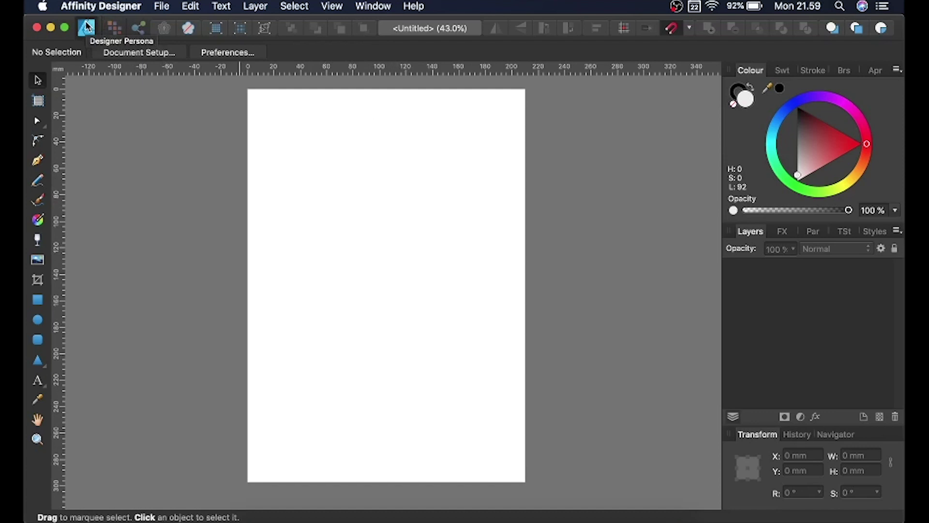
# Look at the Pixel Persona and Export Persona workspaces and return to the Designer Persona
pyautogui.click(112, 27)
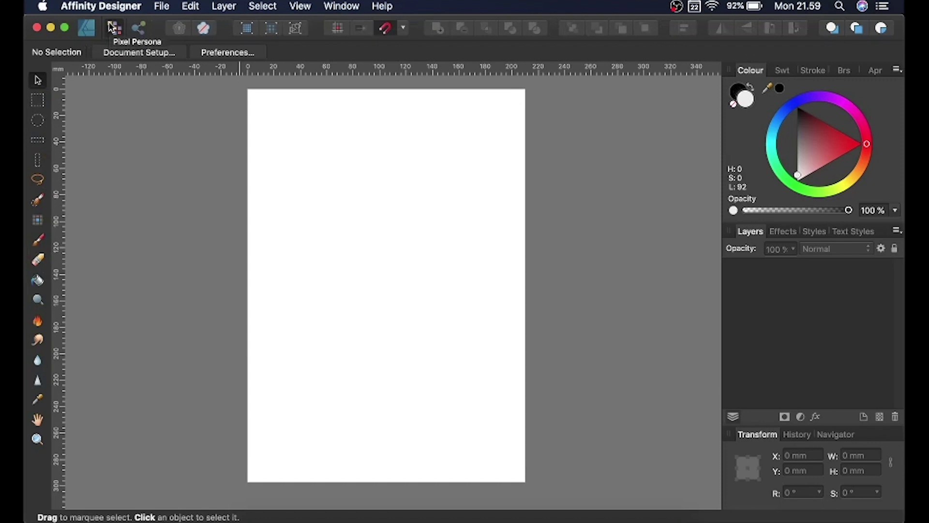
pyautogui.click(138, 28)
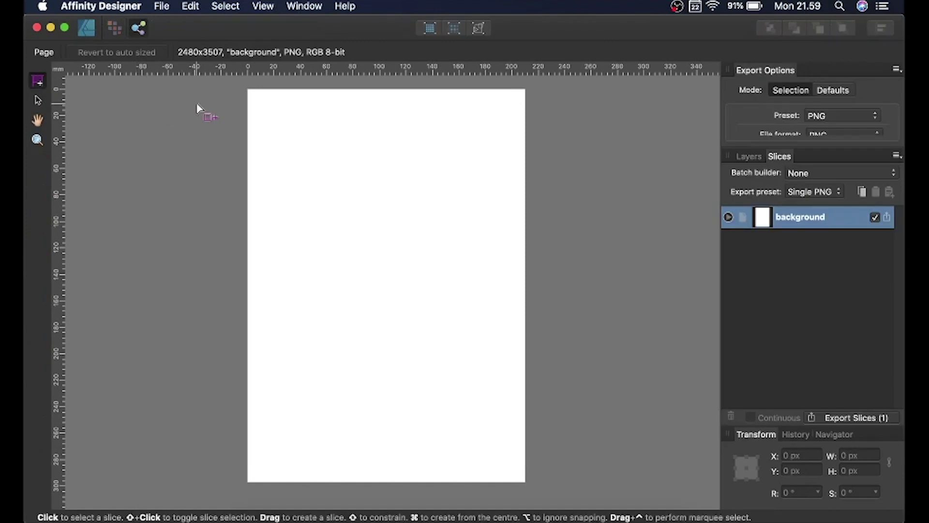
pyautogui.click(88, 27)
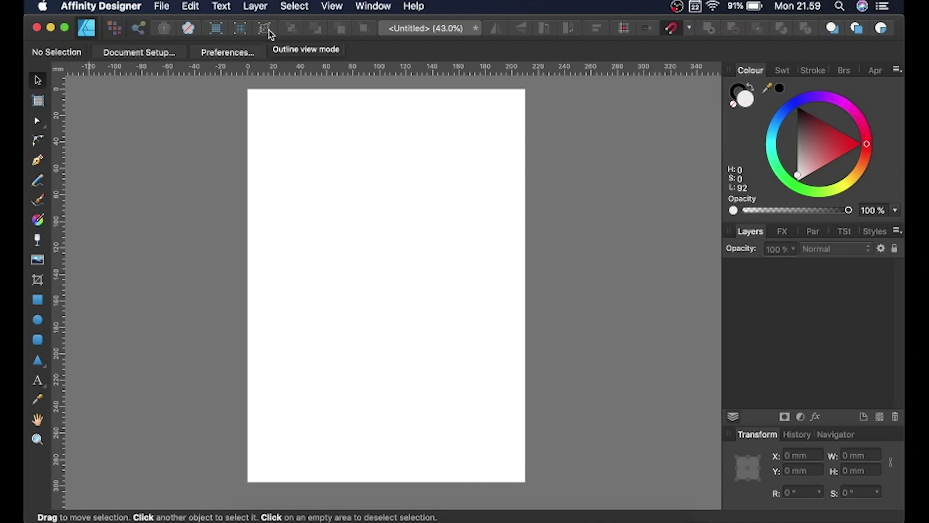
pyautogui.click(162, 7)
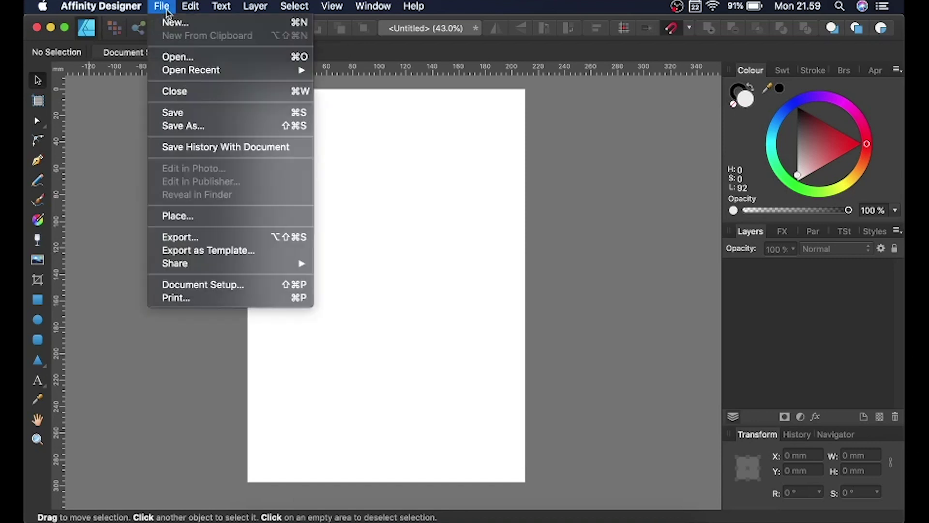
pyautogui.moveTo(278, 70)
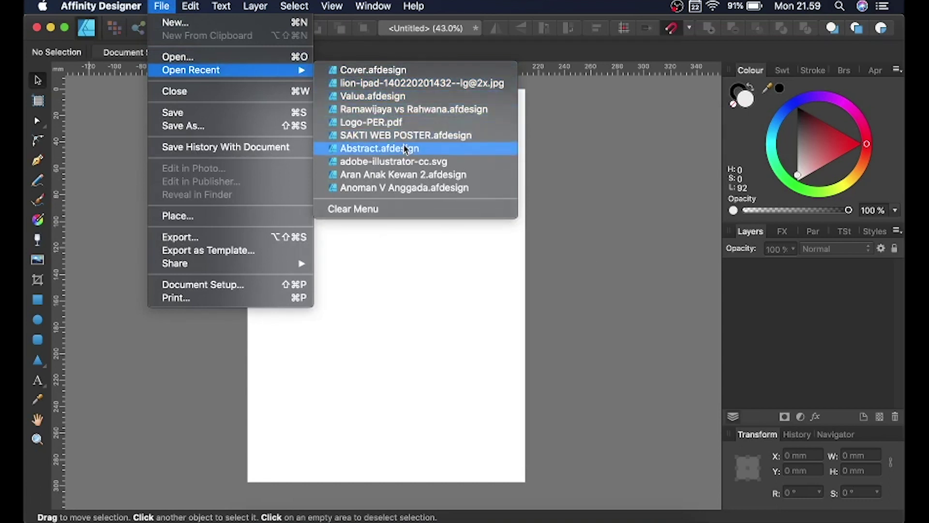
pyautogui.click(404, 174)
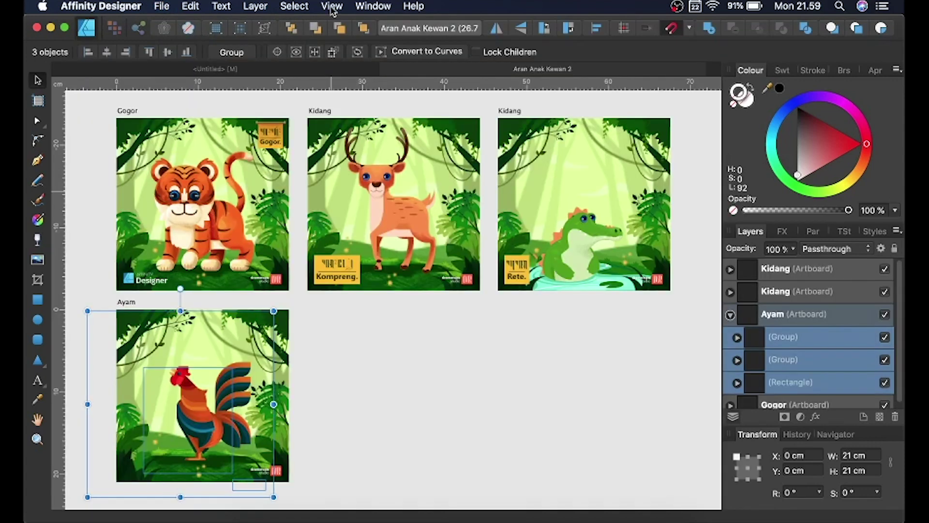
# Turn on Split View for the animal artboards, comparing the Vector view with the Pixels view
pyautogui.click(331, 7)
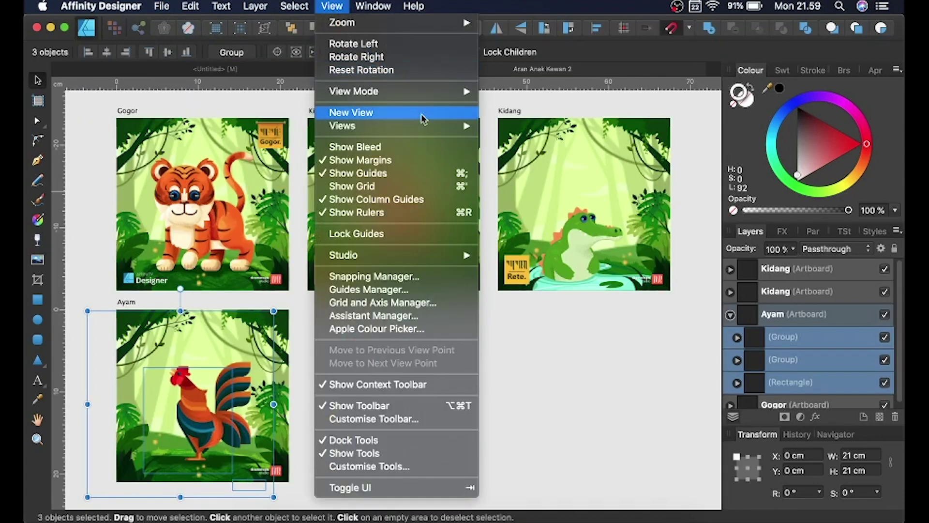
pyautogui.moveTo(455, 95)
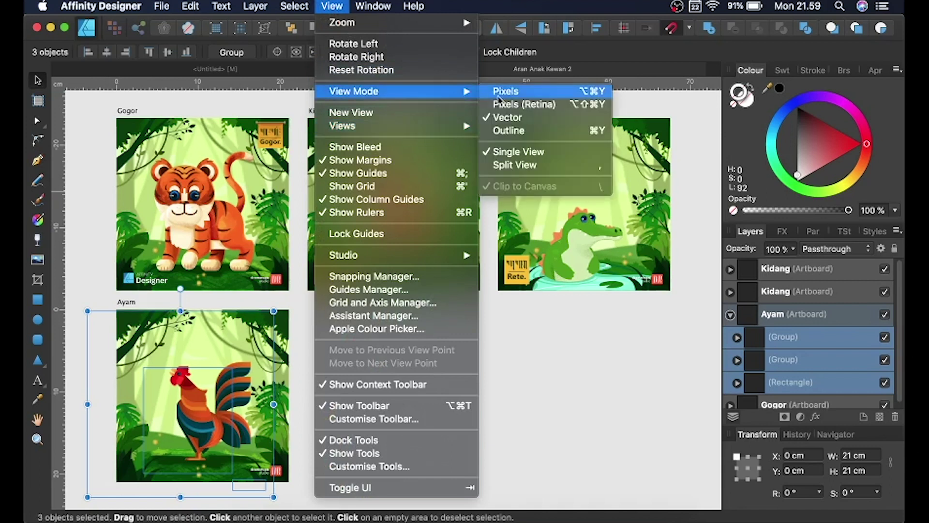
pyautogui.click(525, 165)
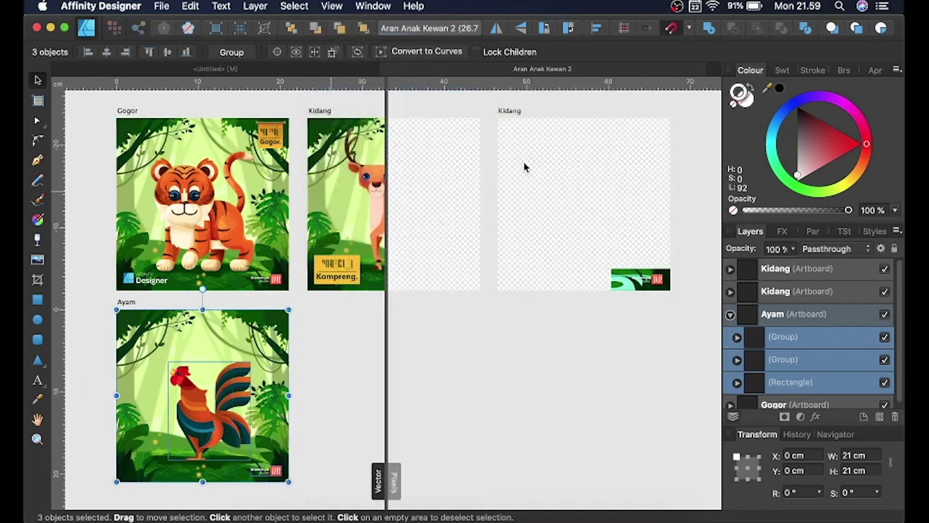
pyautogui.click(395, 475)
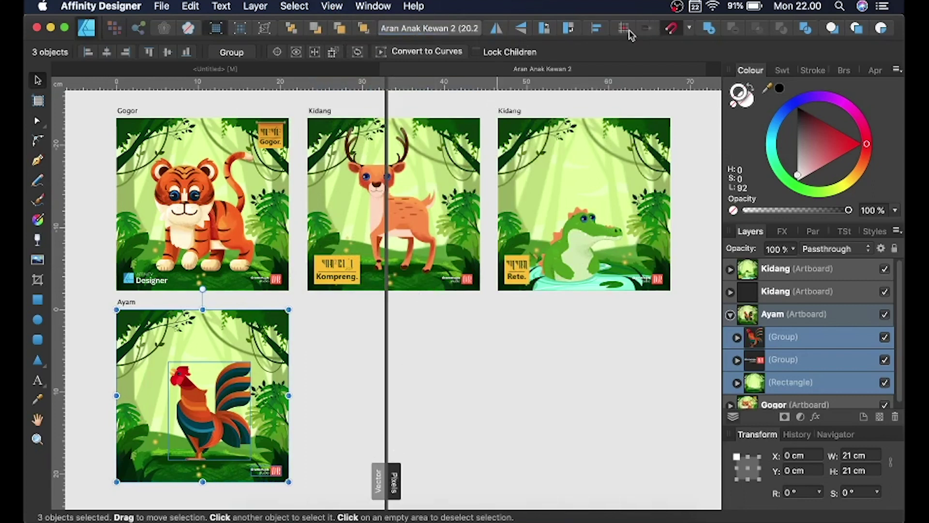
# Review the snapping options and switch the Pixels half of the split view to Outline
pyautogui.click(690, 30)
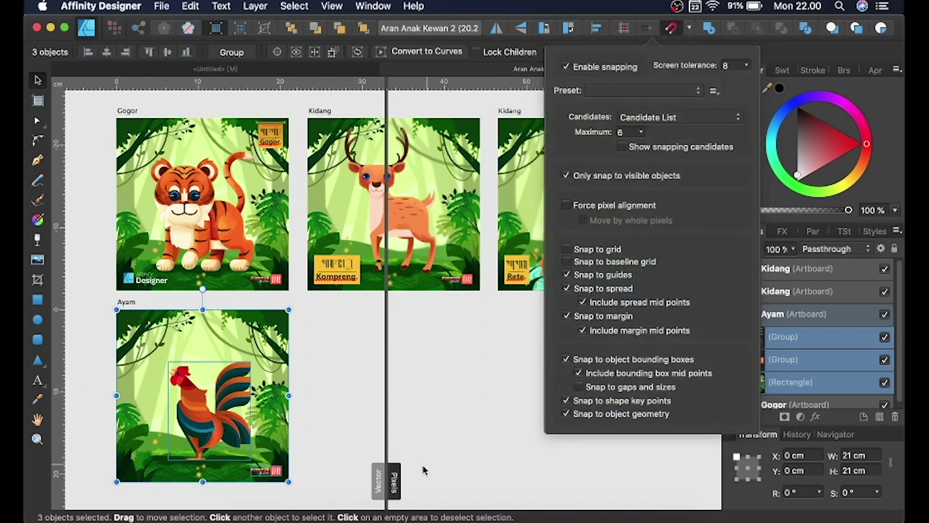
pyautogui.click(395, 481)
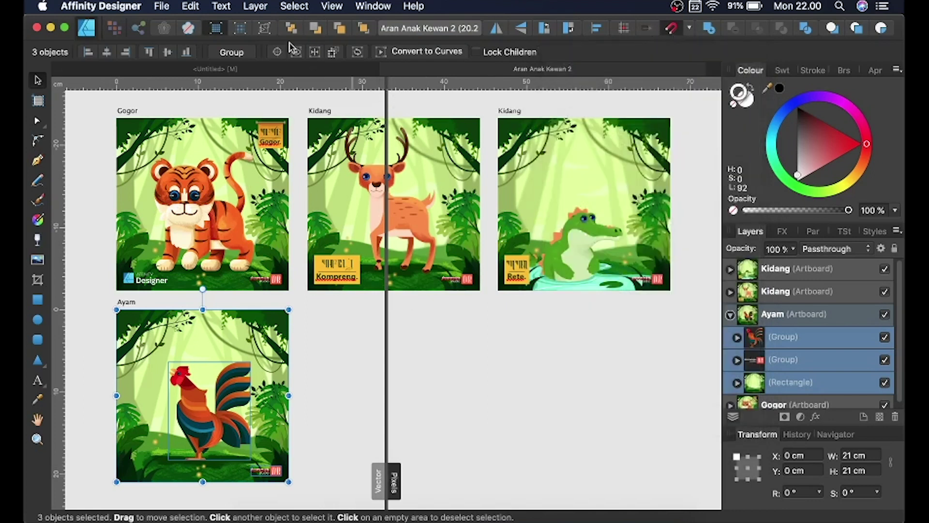
pyautogui.press('super+y')
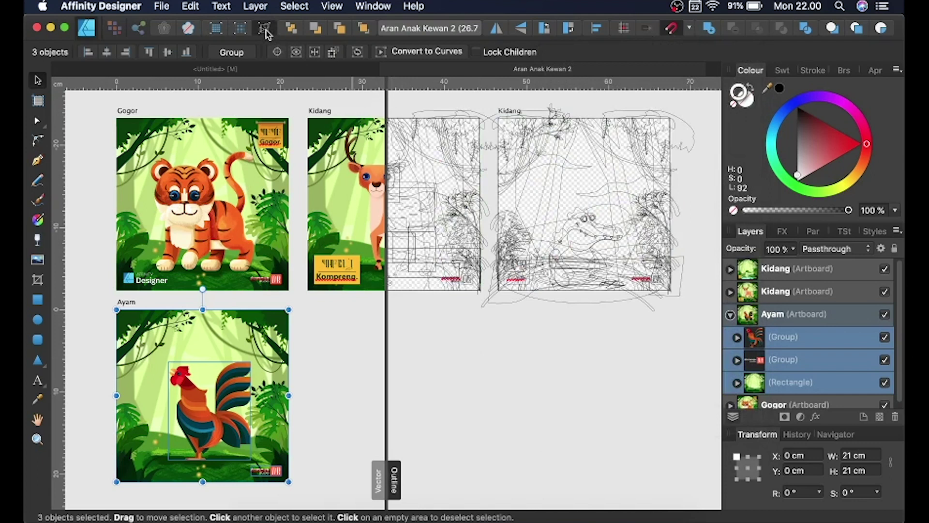
pyautogui.click(690, 30)
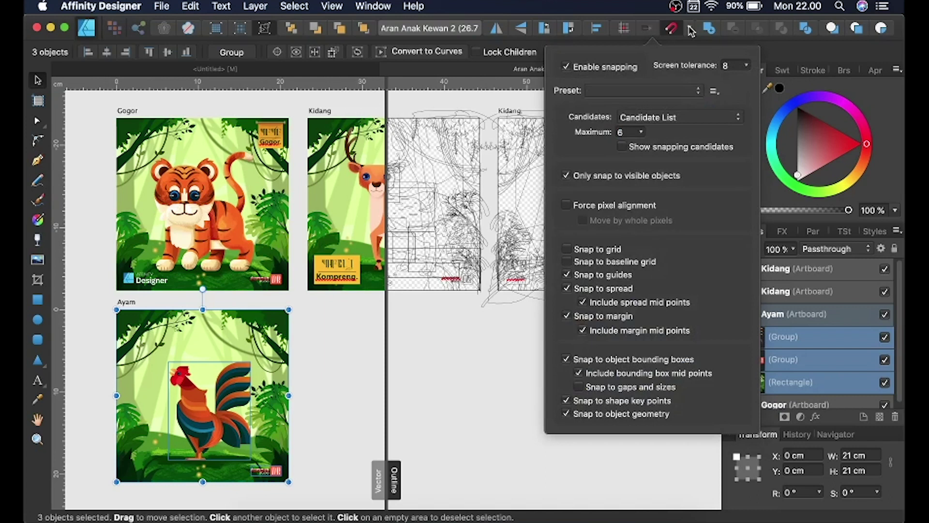
pyautogui.click(824, 58)
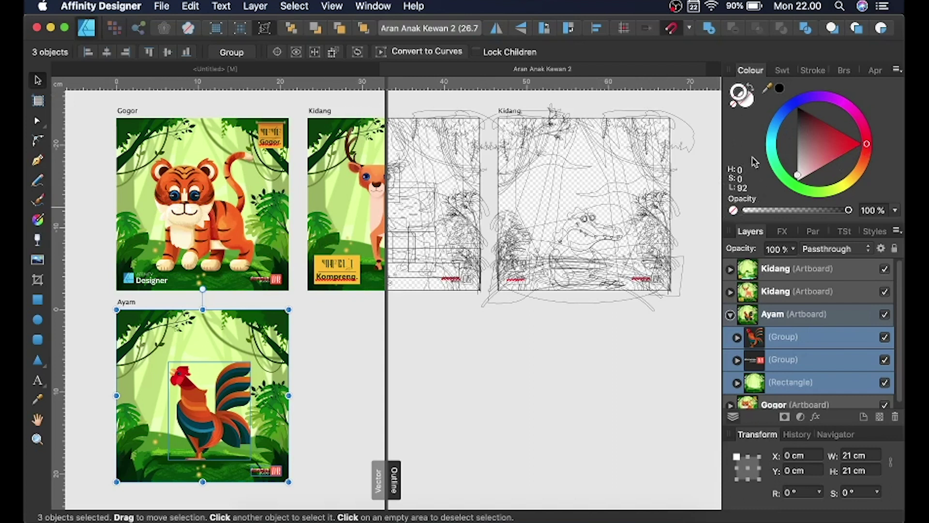
# Try the Sliders colour mode, review its available colour models and return to the Wheel mode
pyautogui.click(898, 72)
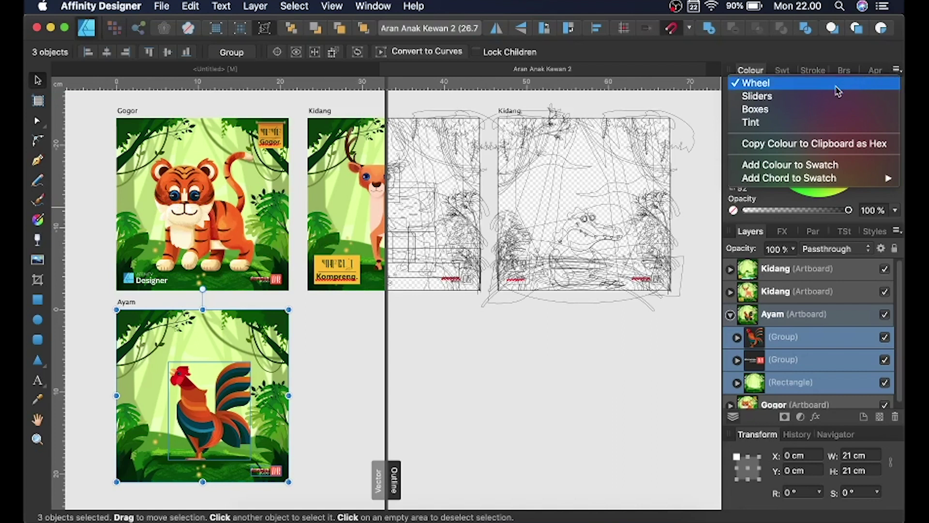
pyautogui.click(826, 97)
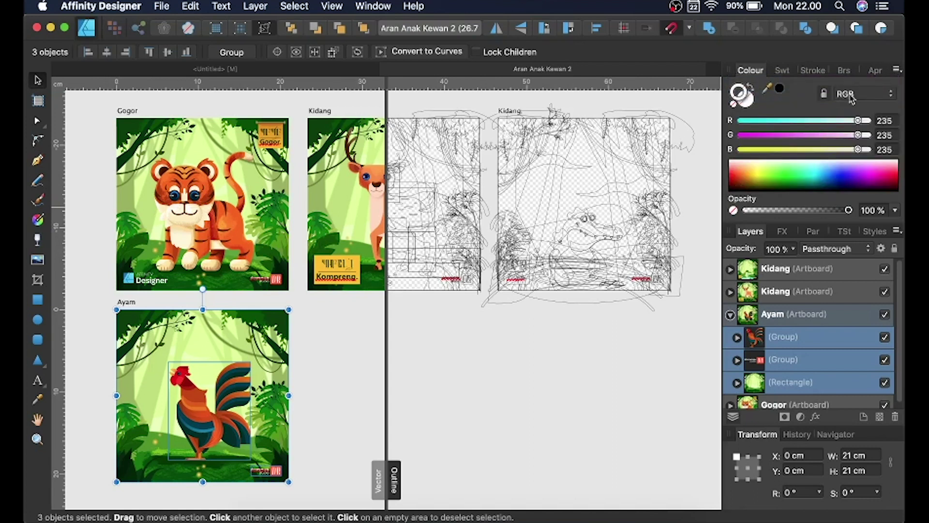
pyautogui.click(885, 100)
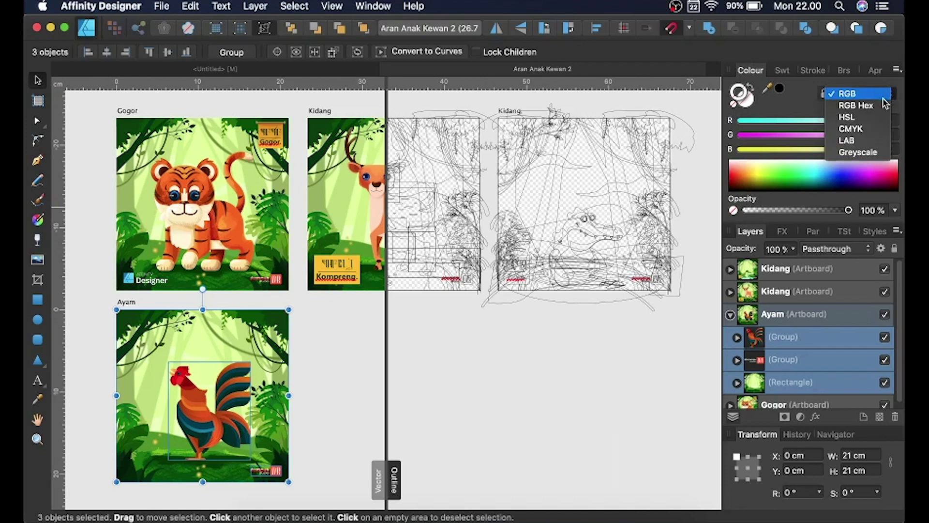
pyautogui.click(899, 91)
pyautogui.click(897, 69)
pyautogui.click(881, 83)
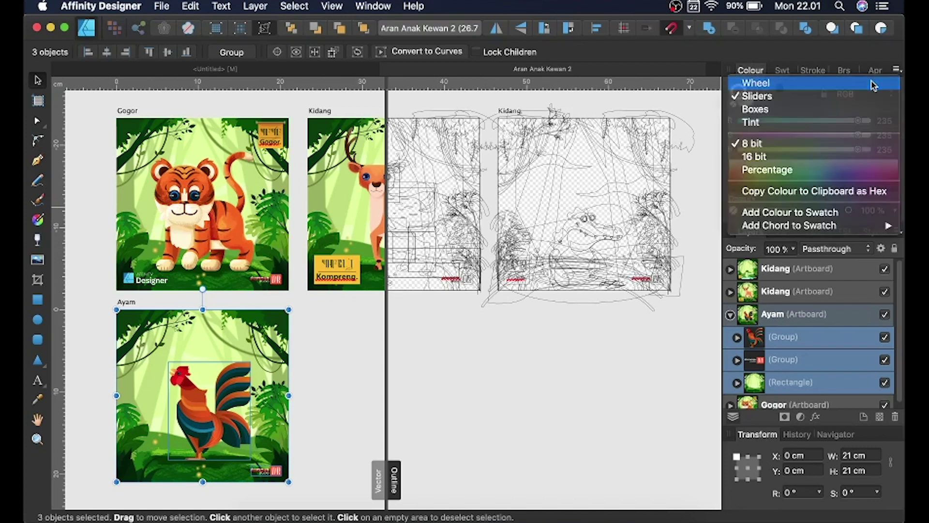
# Look over the swatches, stroke settings and appearance attributes, and return to the colour wheel
pyautogui.click(788, 73)
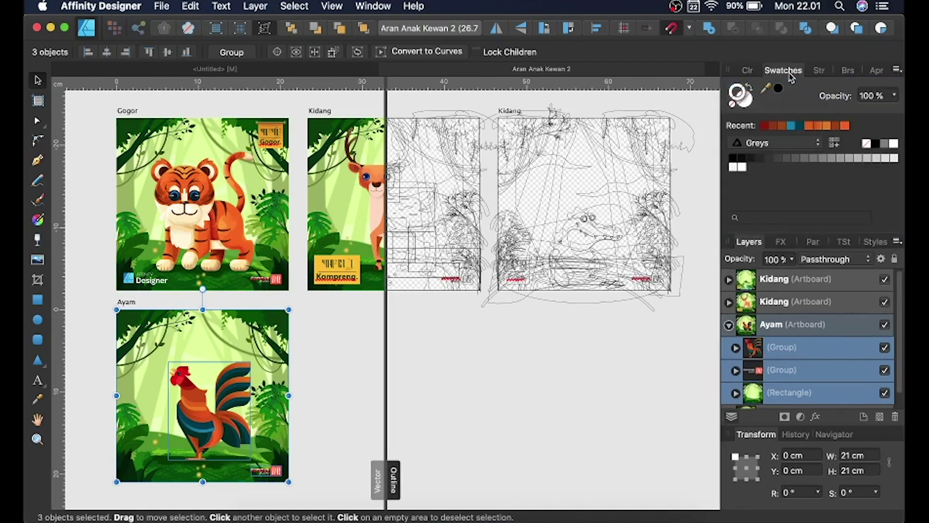
pyautogui.click(818, 71)
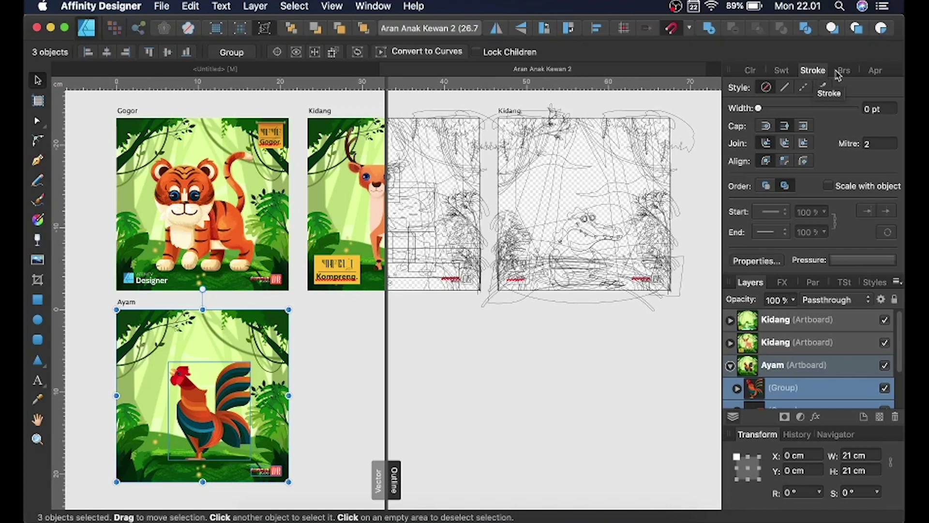
pyautogui.click(867, 72)
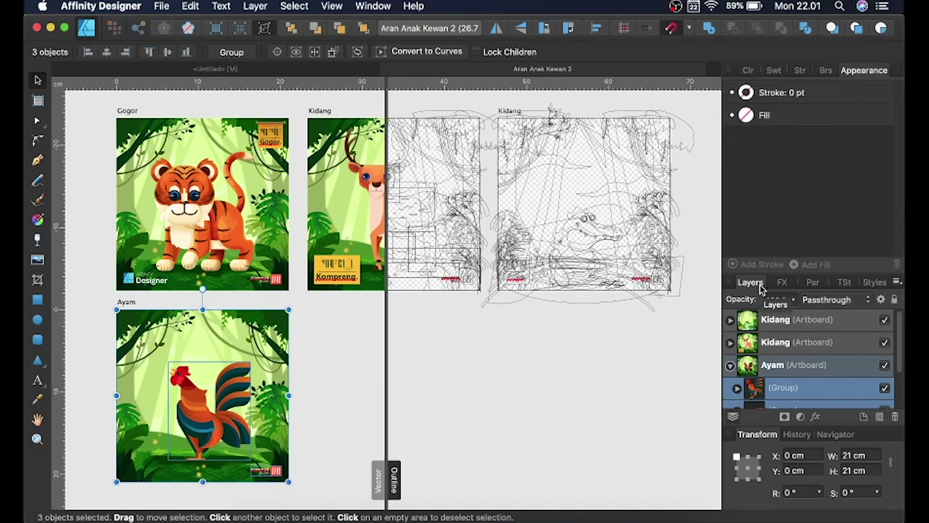
pyautogui.click(744, 71)
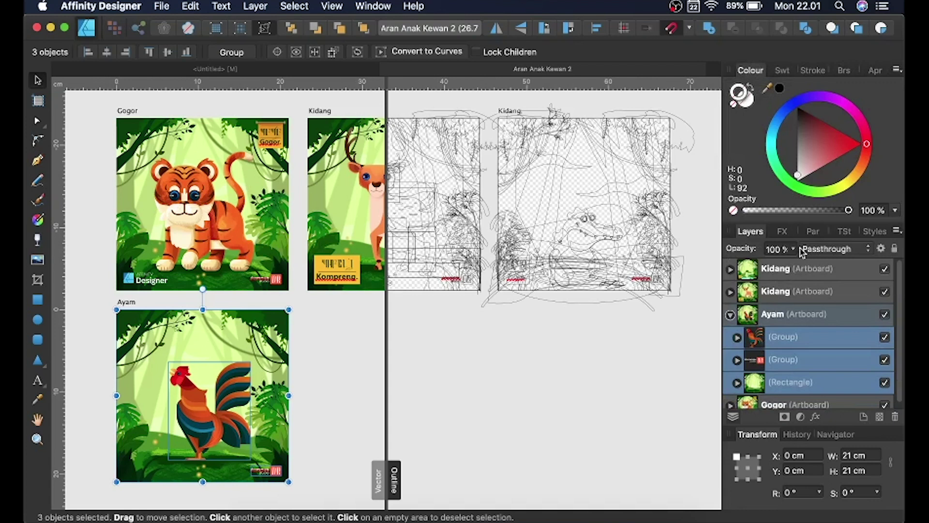
# Collapse the Ayam artboard in the layer list and briefly expand the topmost Kidang artboard
pyautogui.click(732, 315)
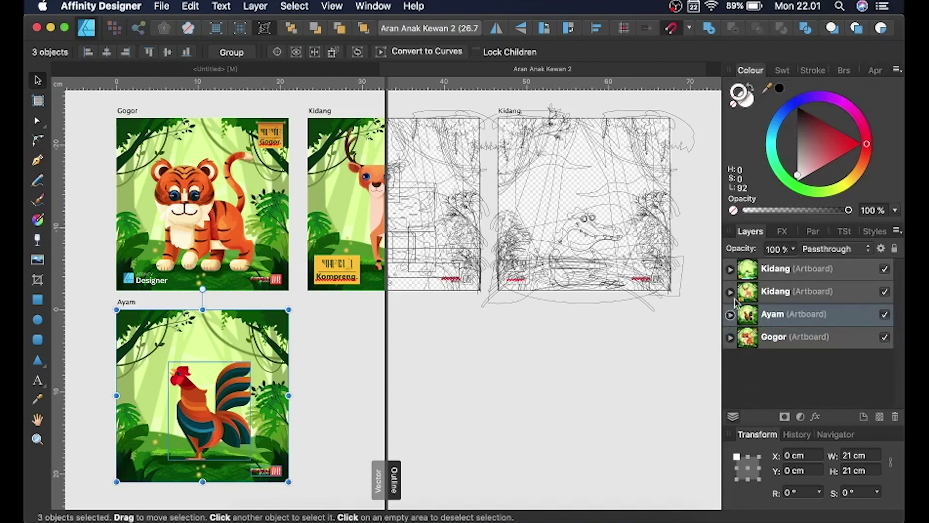
pyautogui.click(731, 269)
pyautogui.click(730, 269)
# Examine the layer effects, including the Gaussian Blur, Outer Shadow and 3D options, and bring up the paragraph settings
pyautogui.click(777, 229)
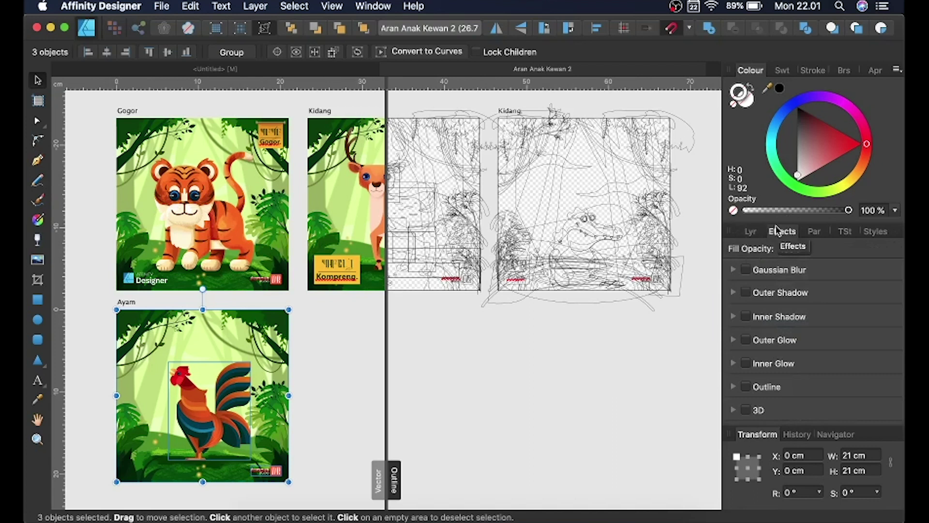
pyautogui.click(734, 270)
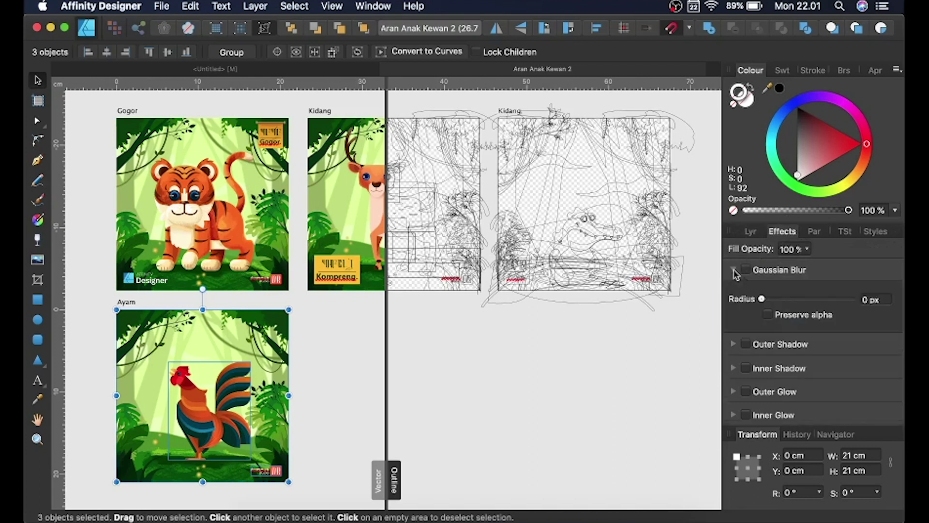
pyautogui.click(733, 270)
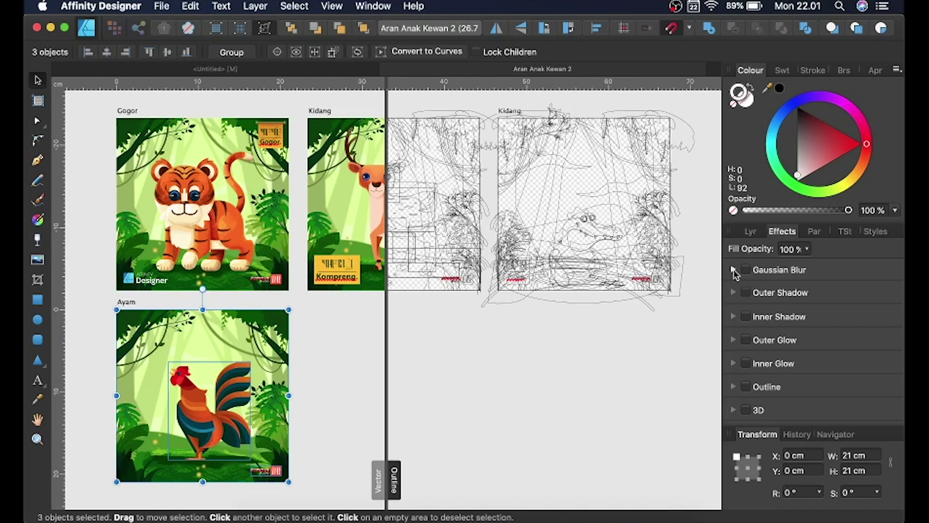
pyautogui.click(733, 270)
pyautogui.click(733, 344)
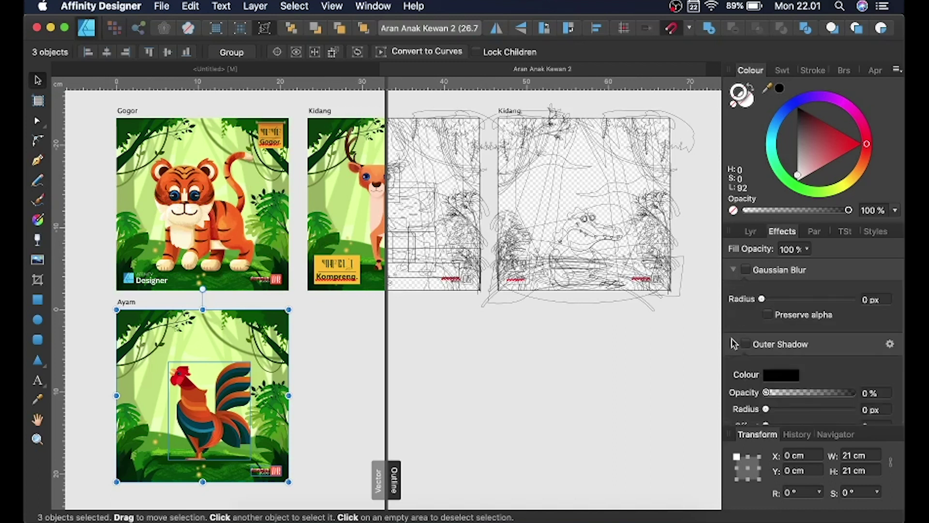
pyautogui.click(733, 343)
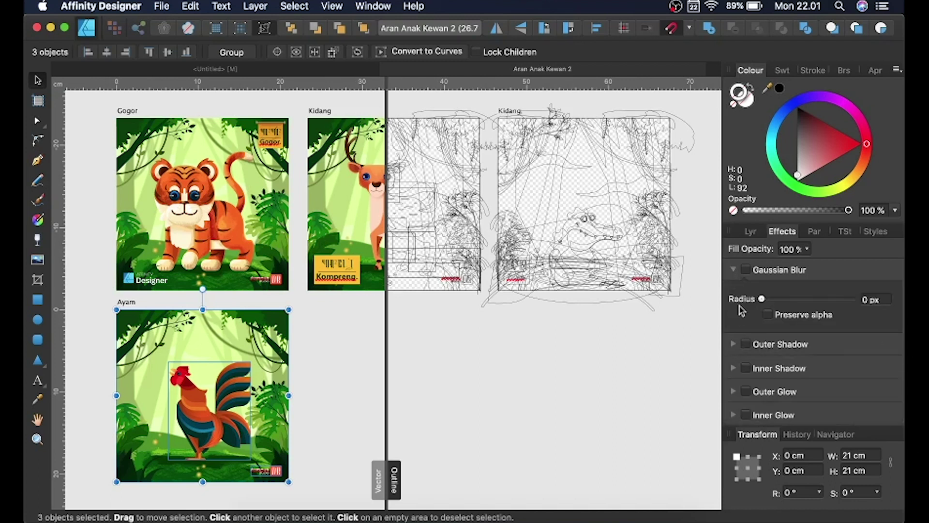
pyautogui.click(734, 270)
pyautogui.click(733, 410)
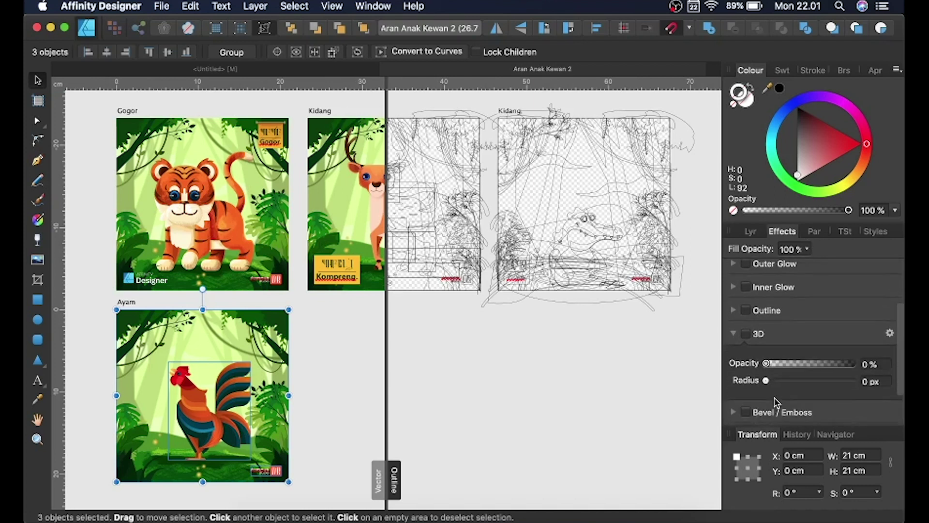
pyautogui.click(734, 332)
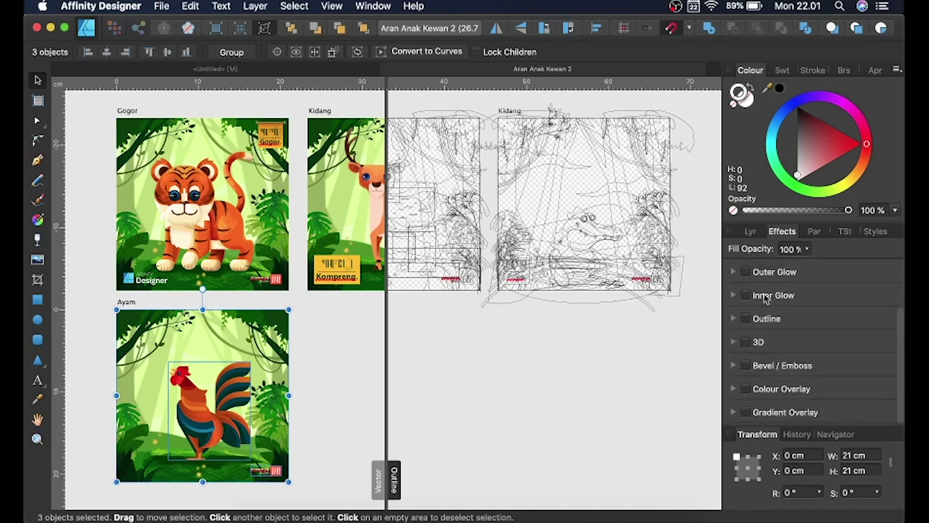
pyautogui.click(813, 232)
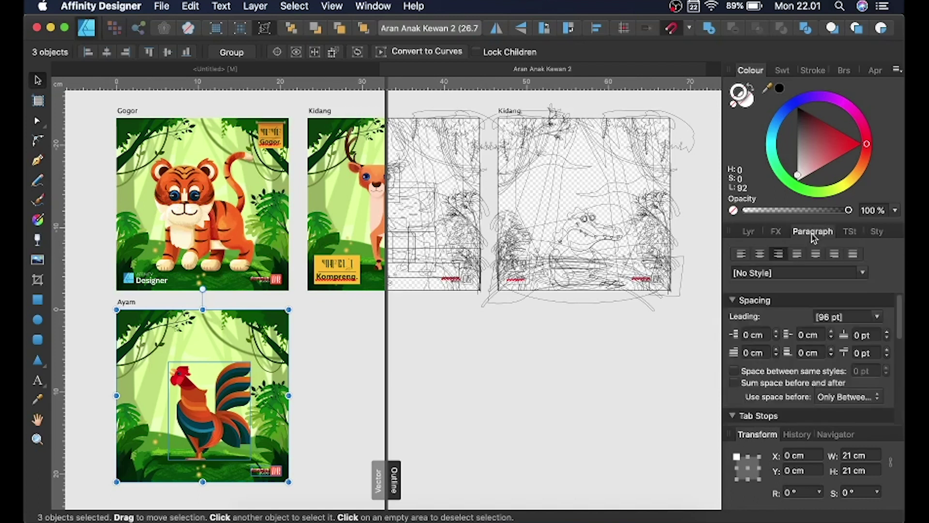
# Look over the text styles and the Default collection of object styles
pyautogui.click(850, 231)
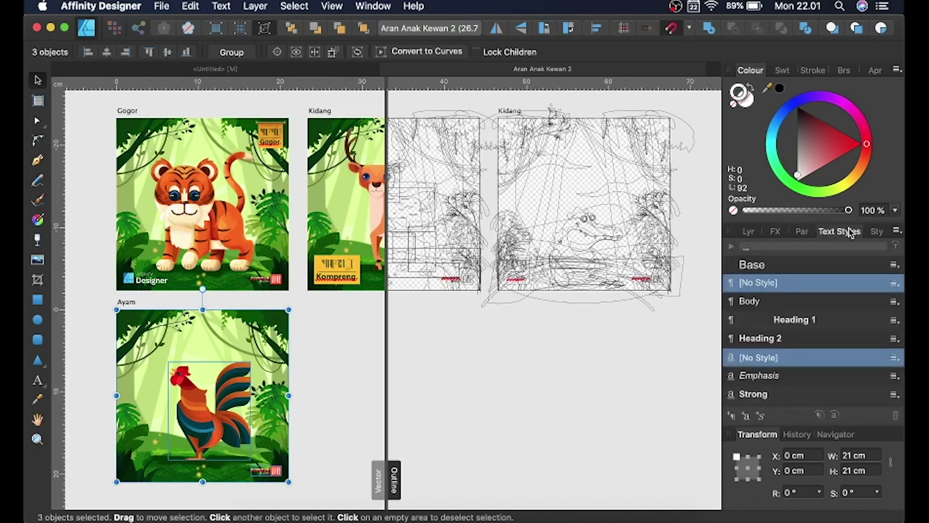
pyautogui.click(881, 235)
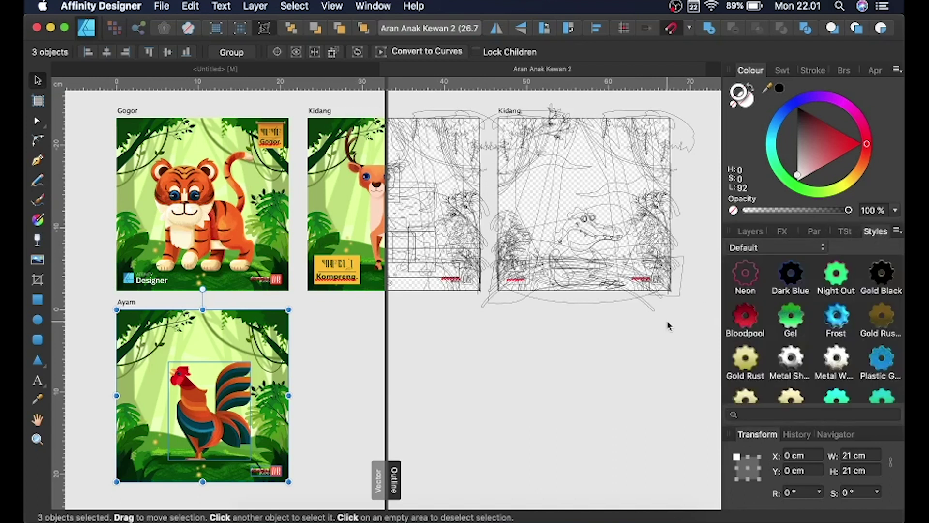
# Draw a square of about 12.29 cm below the crocodile artboard and fill it with mid-grey
pyautogui.click(37, 300)
pyautogui.moveTo(469, 346); pyautogui.dragTo(573, 440)
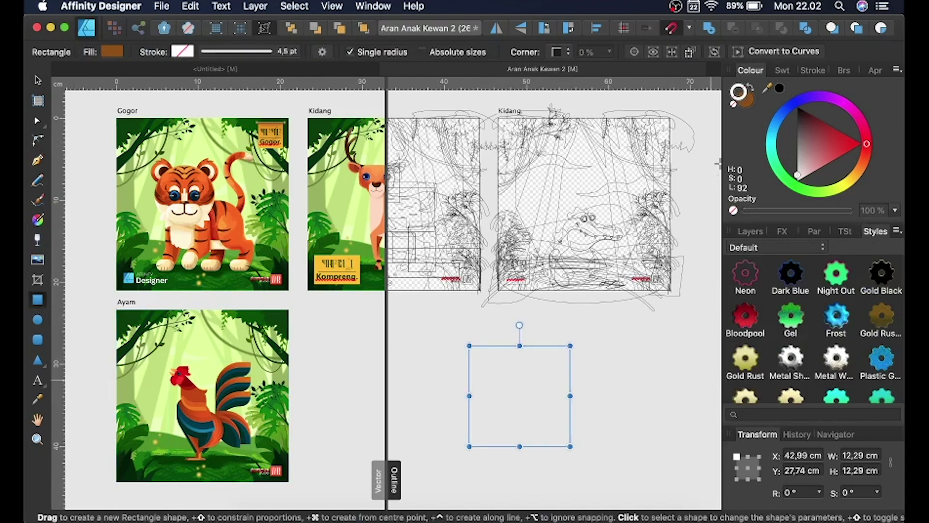
pyautogui.click(753, 107)
pyautogui.moveTo(820, 143); pyautogui.dragTo(773, 126)
# Move the grey square next to the Ayam artboard and shift the split-view divider past it so its fill shows fully
pyautogui.click(38, 79)
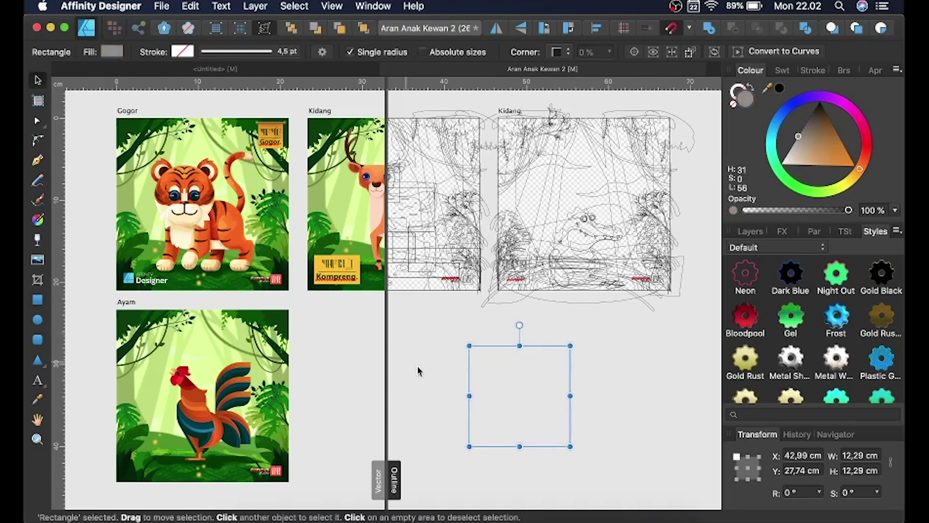
pyautogui.moveTo(497, 387); pyautogui.dragTo(332, 379)
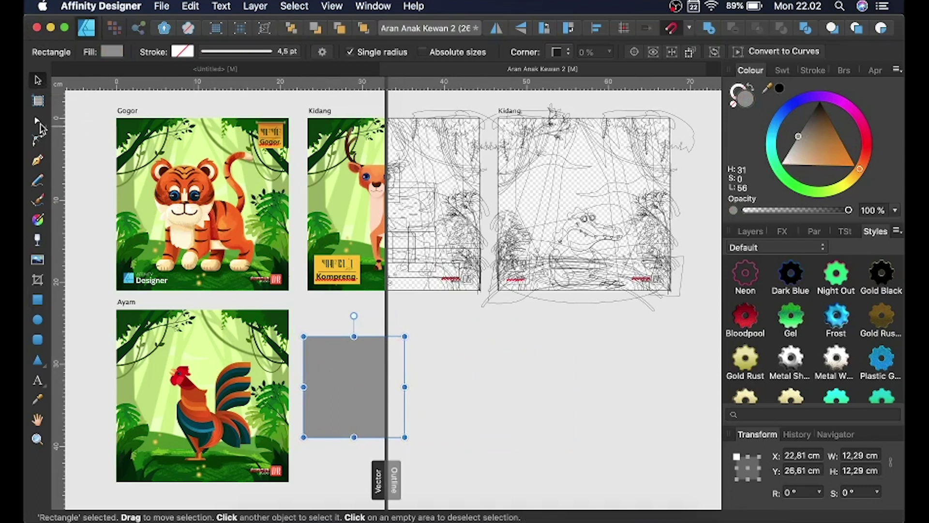
pyautogui.moveTo(392, 503); pyautogui.dragTo(517, 498)
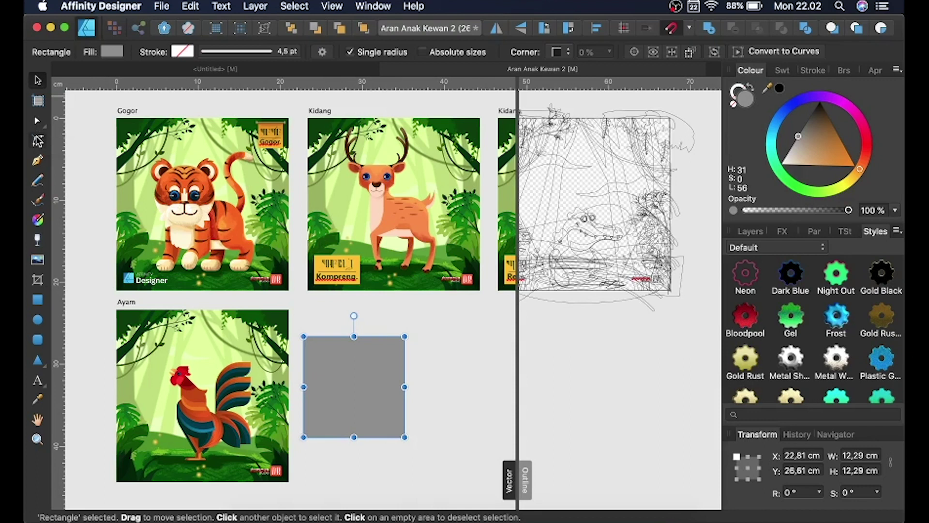
# Try the Corner tool on the square's upper-left corner at about 3.65 cm radius with different corner types, and restore the sharp corner
pyautogui.click(37, 140)
pyautogui.moveTo(305, 339); pyautogui.dragTo(338, 366)
pyautogui.click(422, 54)
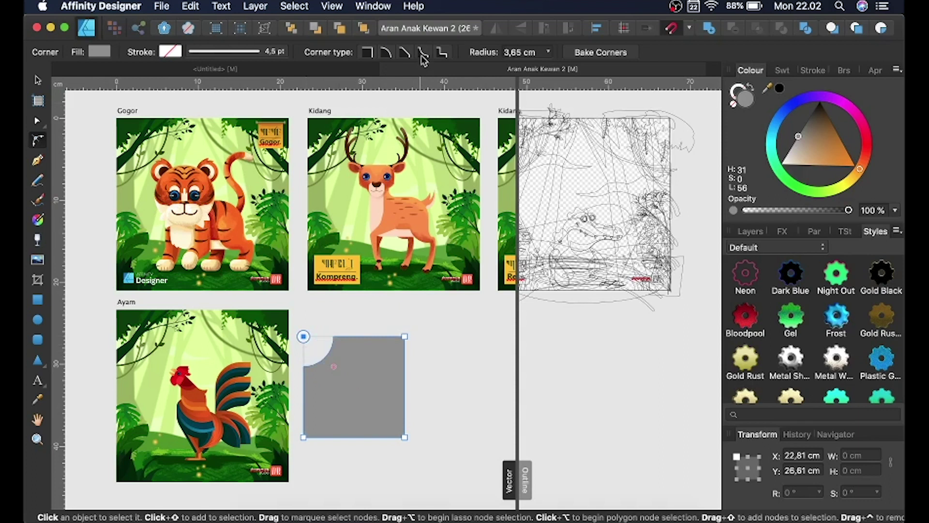
pyautogui.click(442, 53)
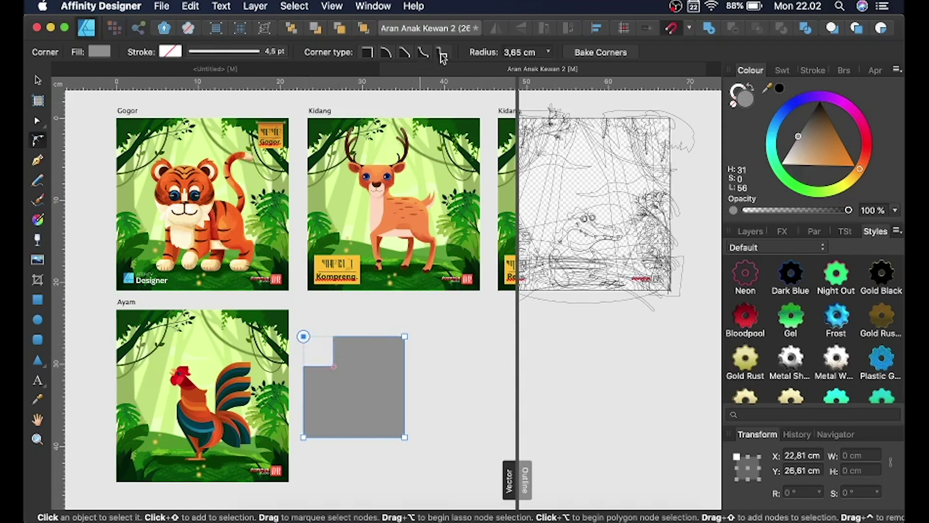
pyautogui.click(405, 54)
pyautogui.click(369, 54)
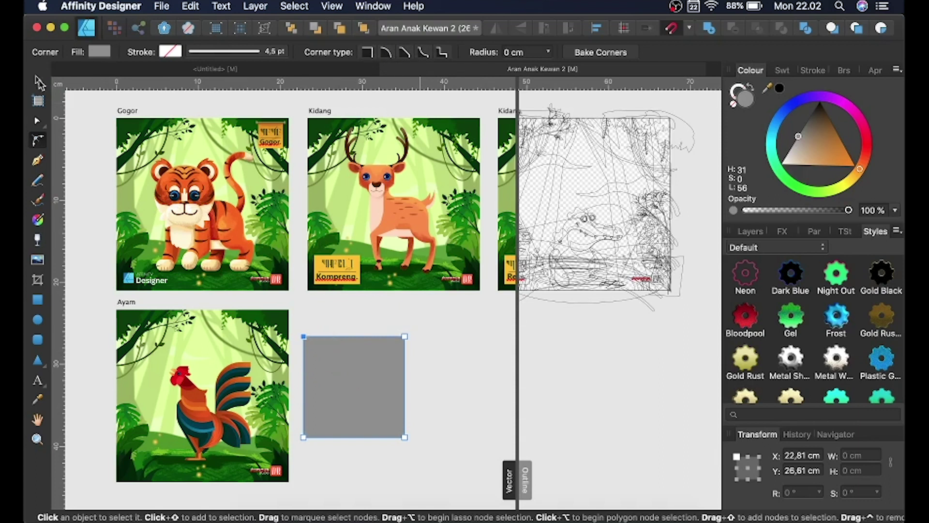
pyautogui.click(38, 82)
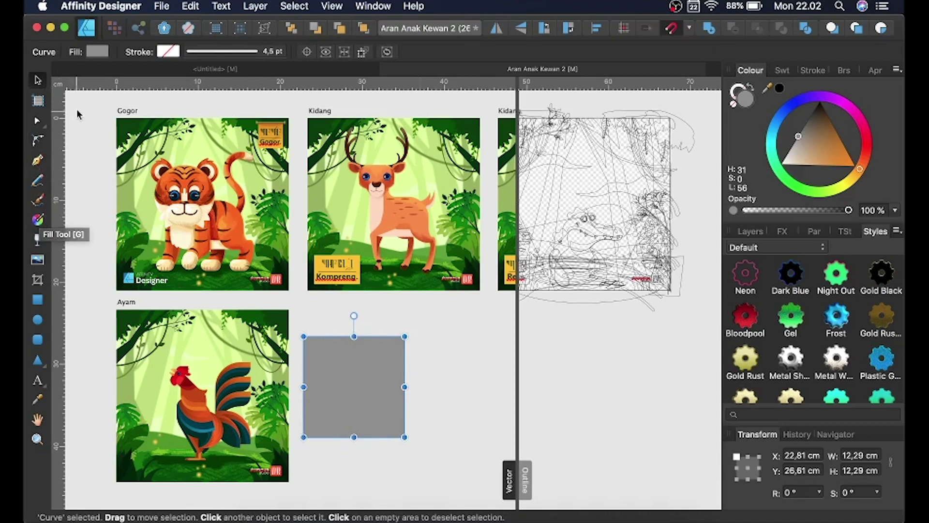
# Look over the tools of the Pixel Persona and switch to the Export Persona
pyautogui.click(115, 29)
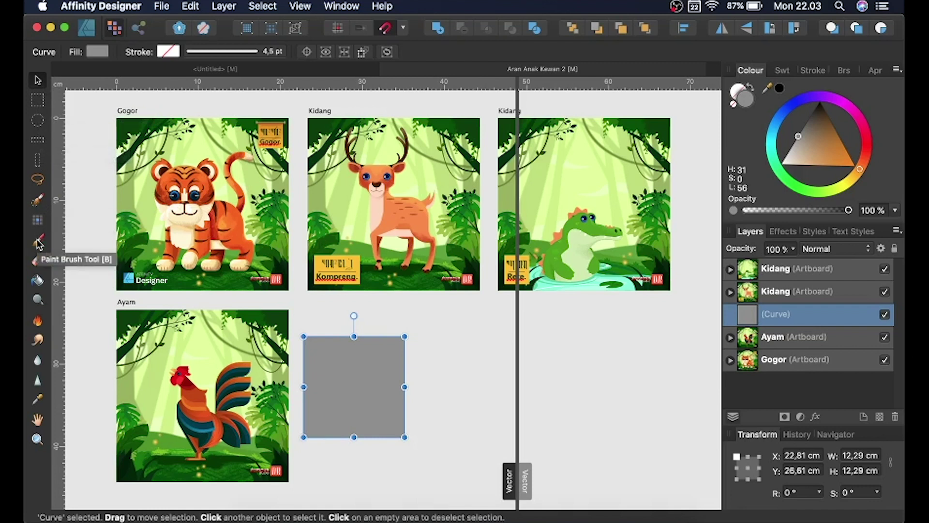
pyautogui.click(132, 34)
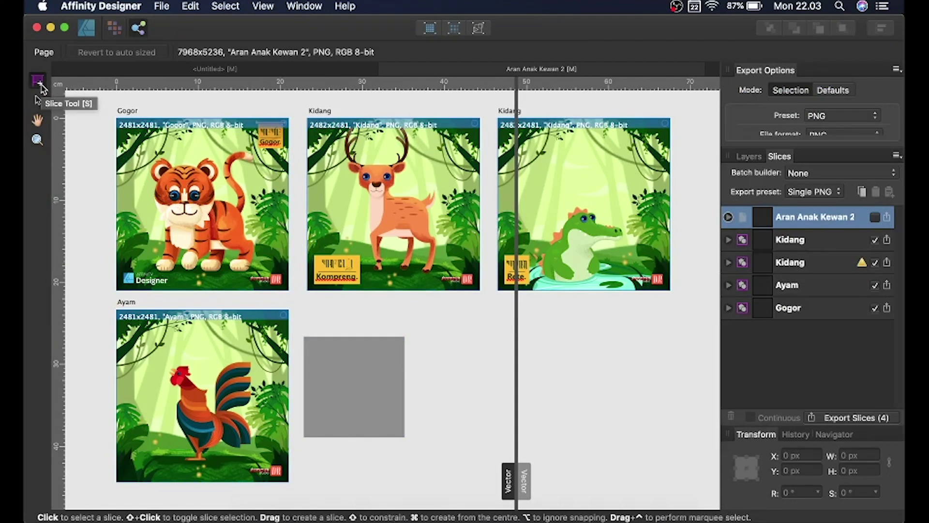
# Try moving the Gogor slice away from its artboard and undo the move
pyautogui.click(185, 235)
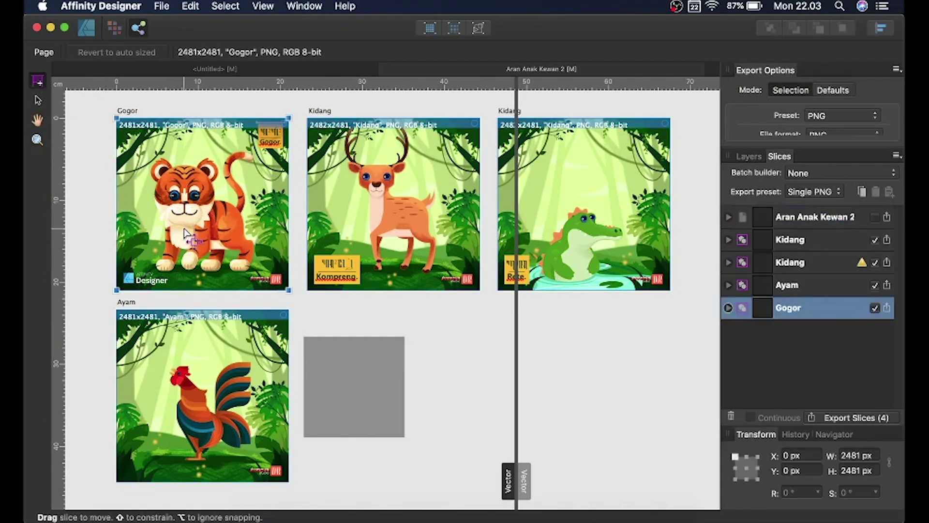
pyautogui.moveTo(185, 234); pyautogui.dragTo(247, 277)
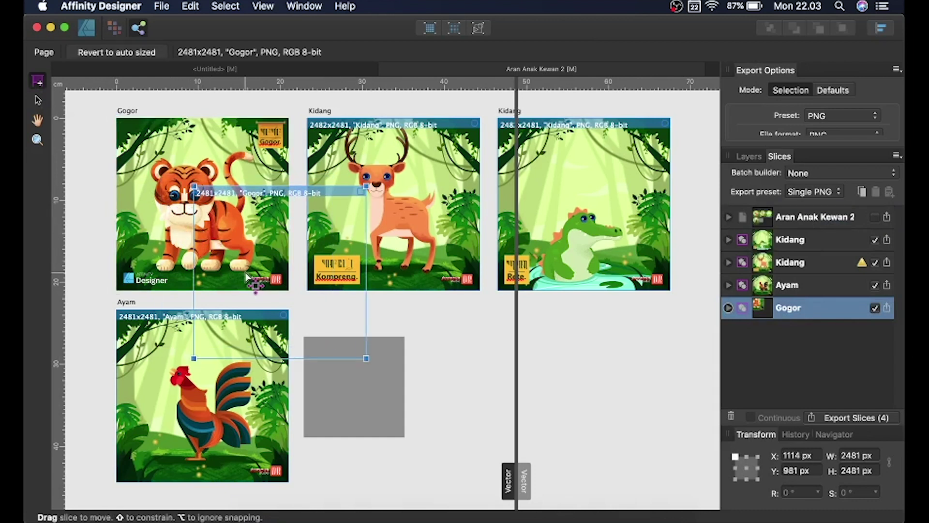
pyautogui.press('super+z')
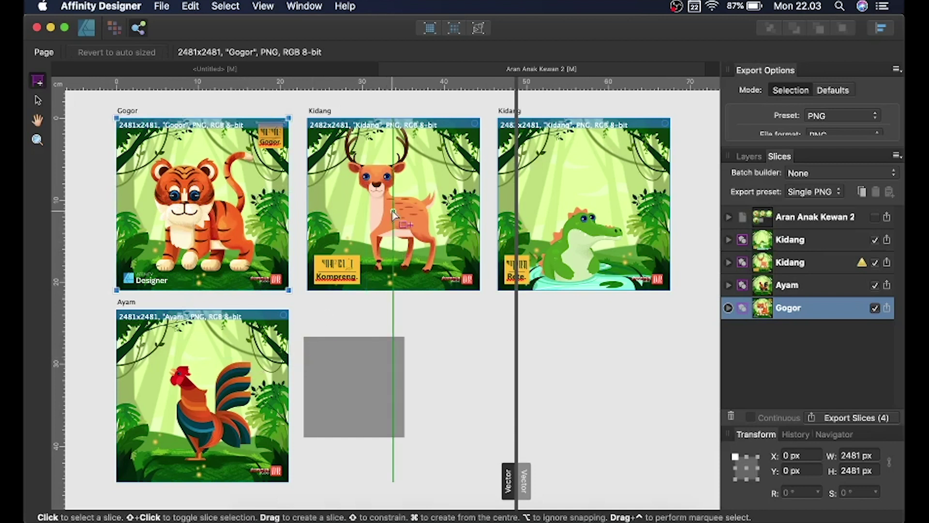
# Draw two trial slices of about 564 × 579 px and 380 × 366 px over the deer and delete both
pyautogui.moveTo(405, 225); pyautogui.dragTo(433, 252)
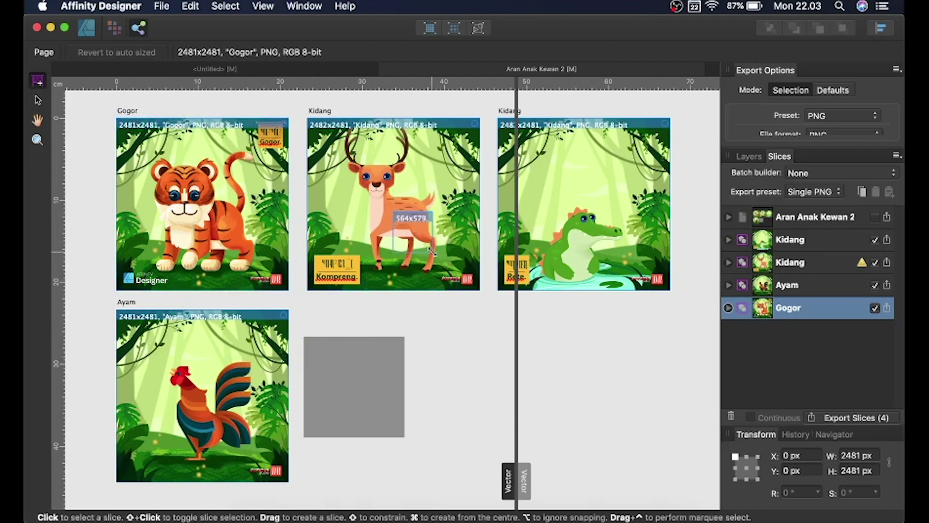
pyautogui.moveTo(356, 172); pyautogui.dragTo(383, 198)
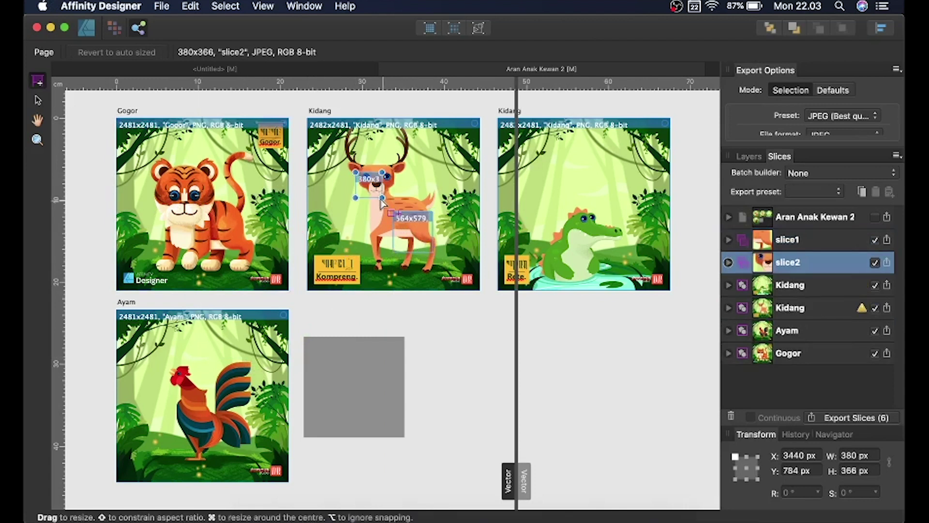
pyautogui.press('BackSpace')
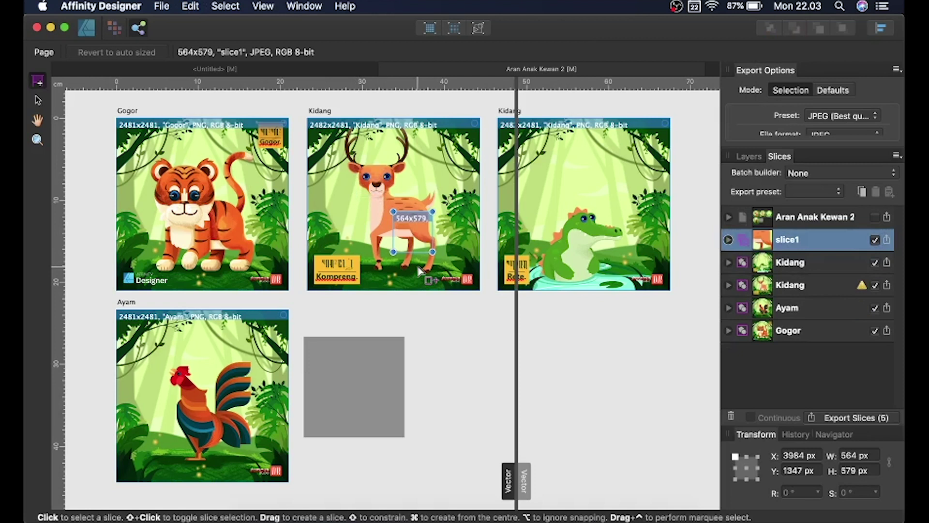
pyautogui.press('BackSpace')
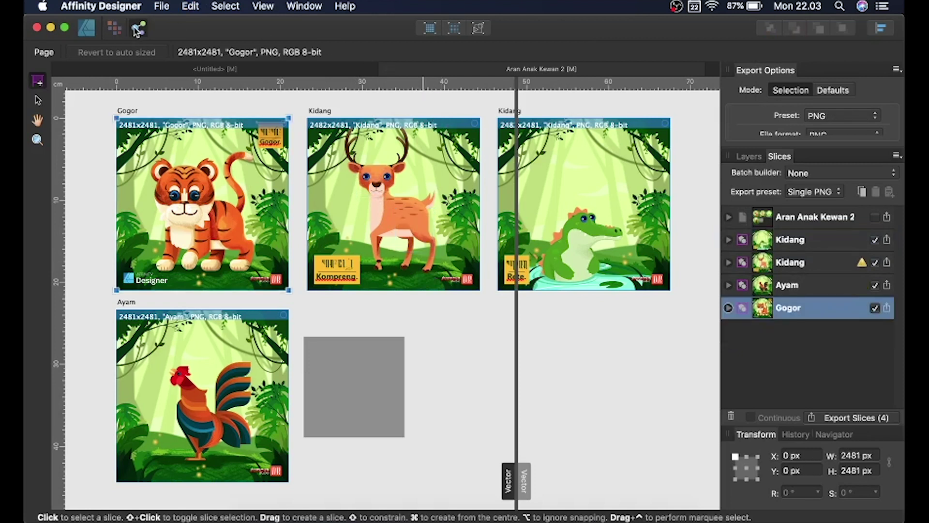
# Return to the Designer Persona and bring up the export settings for the Gogor artboard
pyautogui.click(91, 31)
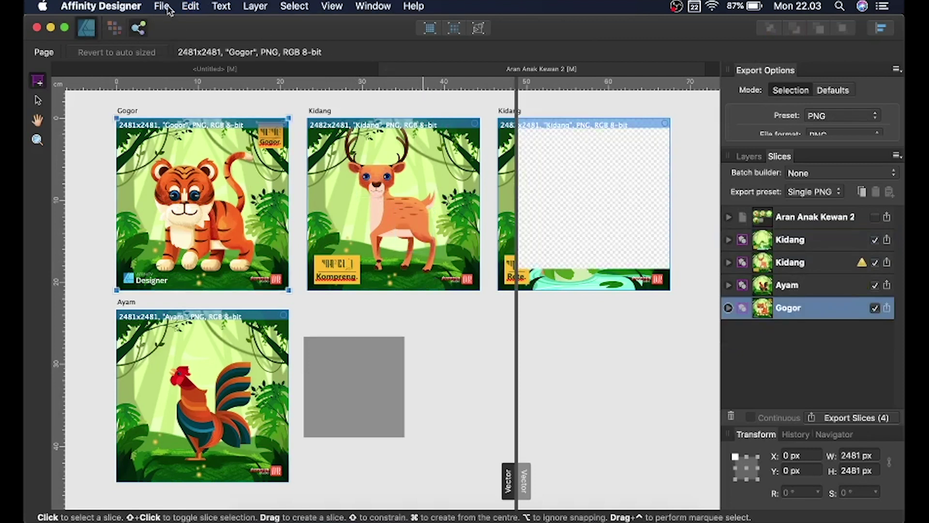
pyautogui.click(163, 6)
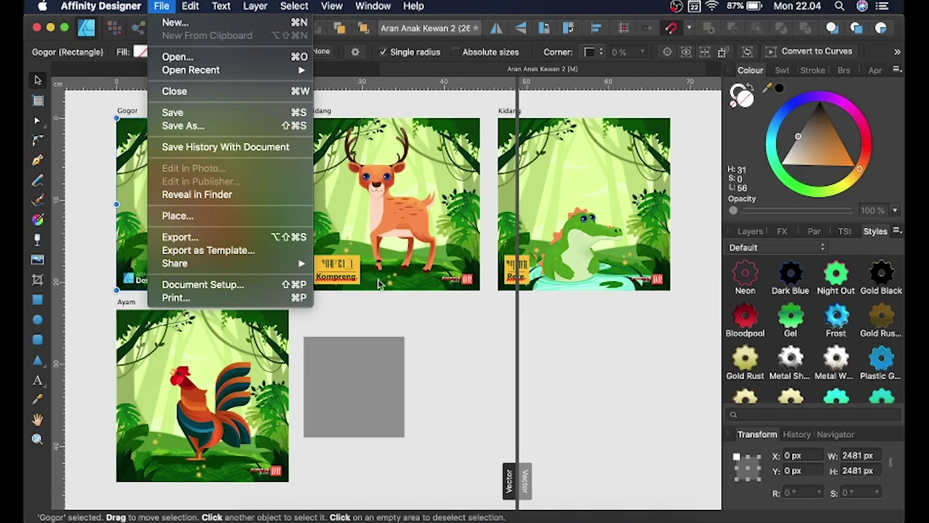
pyautogui.click(287, 236)
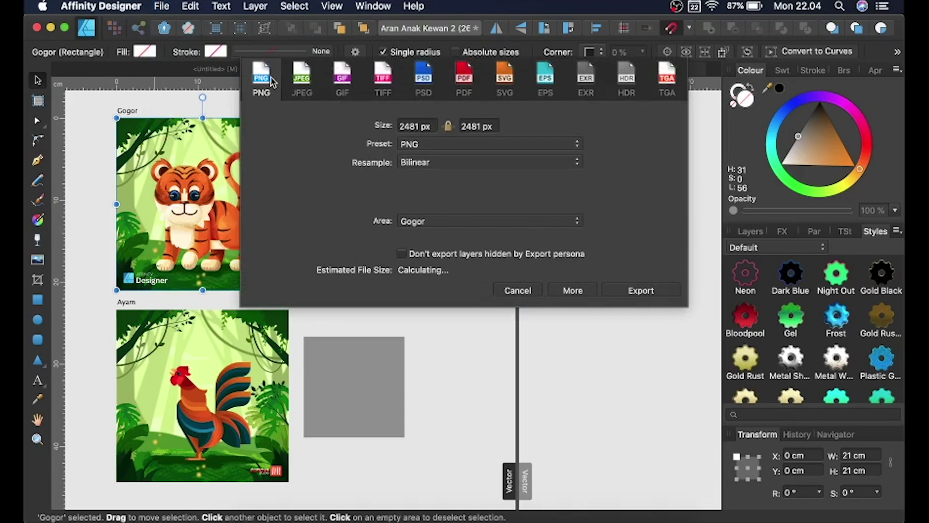
# Review the export settings of each file format from JPEG through TGA and cancel the export
pyautogui.click(303, 81)
pyautogui.click(342, 82)
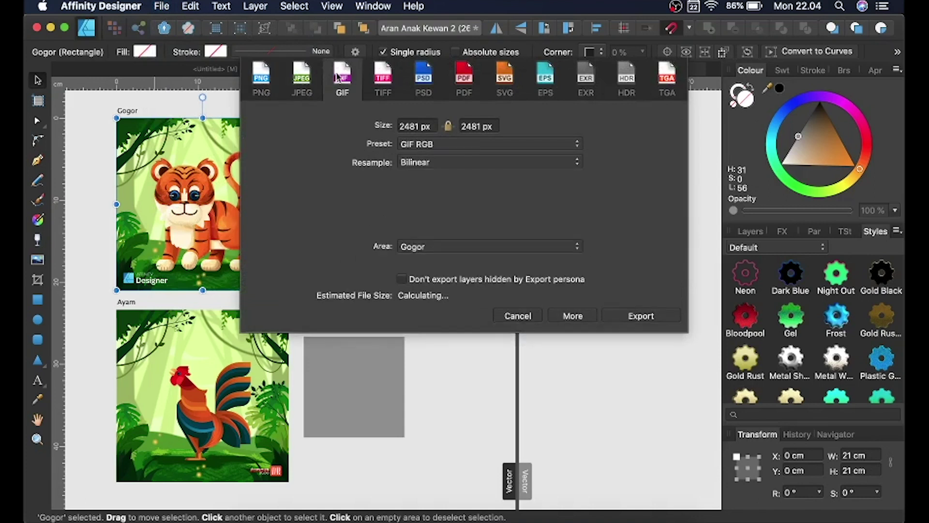
pyautogui.click(383, 82)
pyautogui.click(431, 83)
pyautogui.click(464, 82)
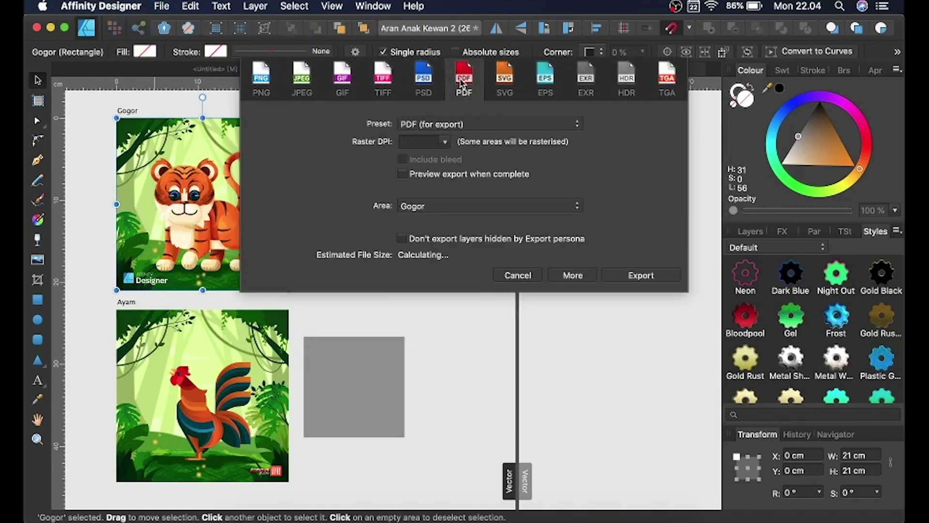
pyautogui.click(506, 81)
pyautogui.click(544, 82)
pyautogui.click(593, 82)
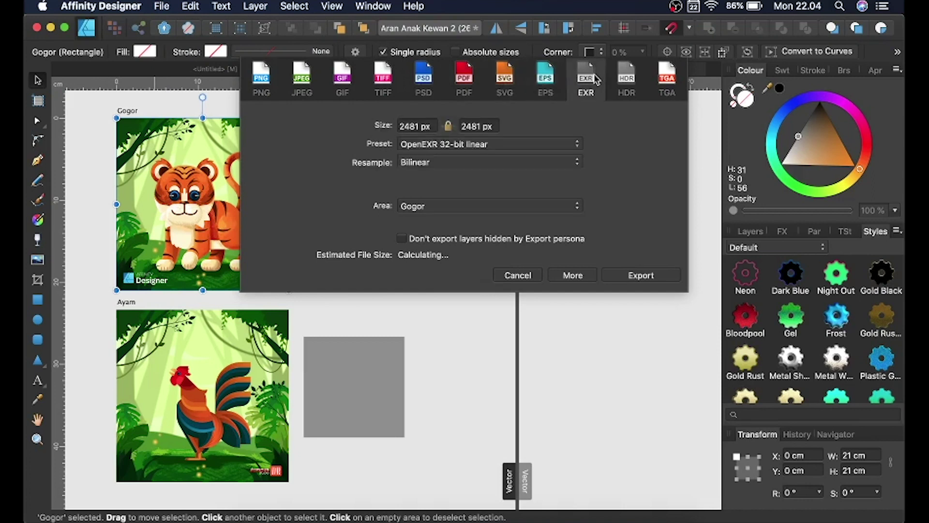
pyautogui.click(630, 82)
pyautogui.click(676, 83)
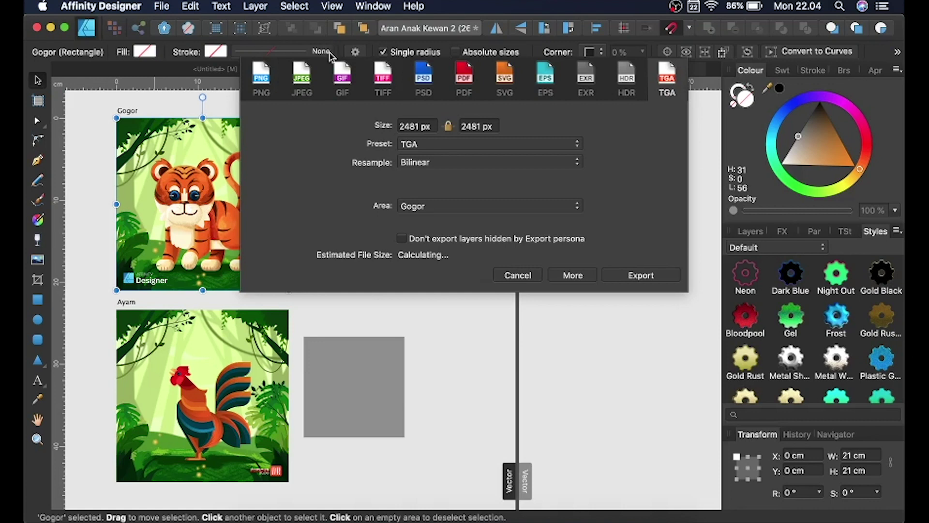
pyautogui.click(525, 279)
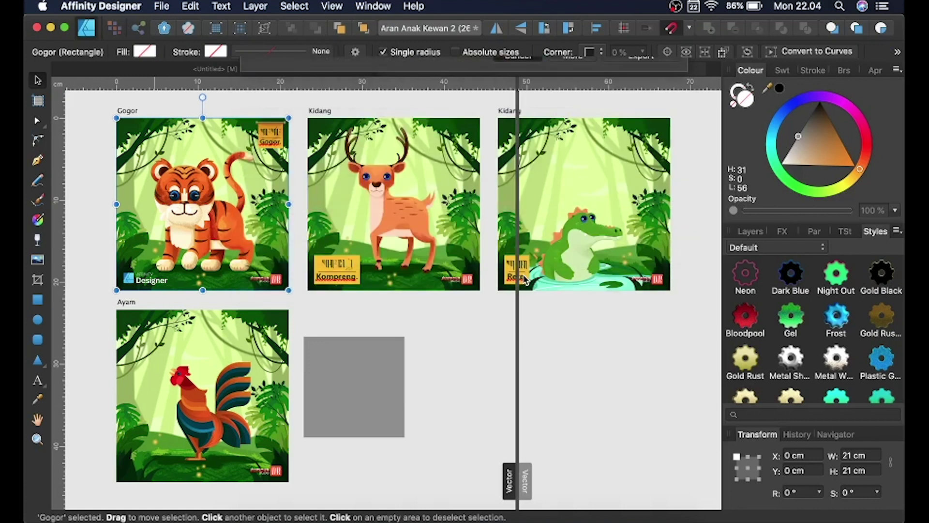